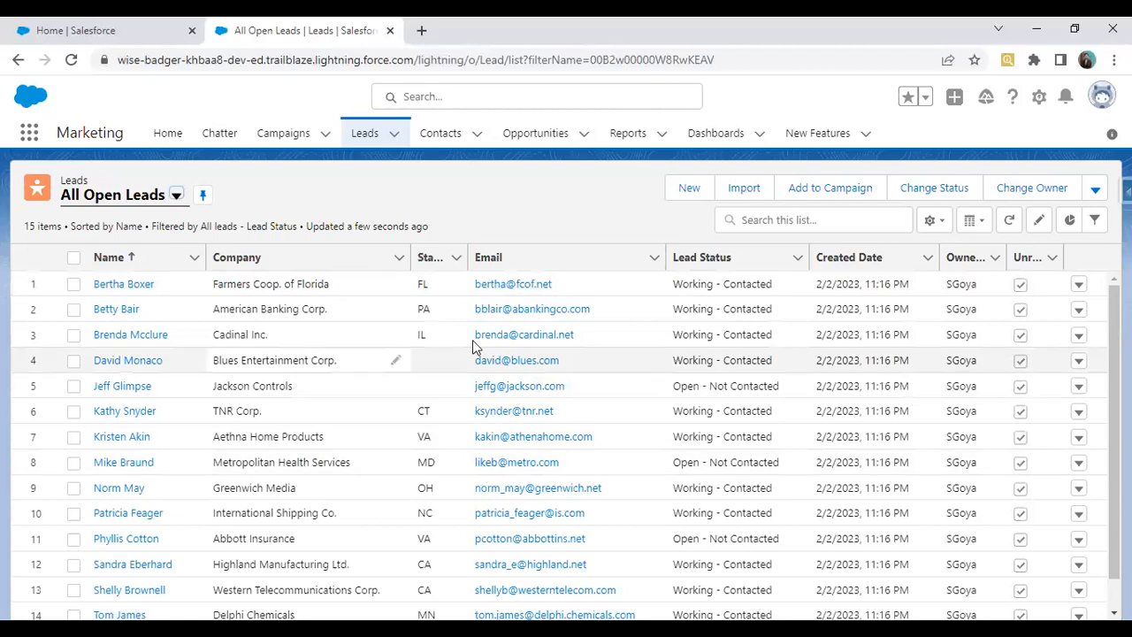
Search Setup for "flows" and open the Flows page under Process Automation
drag(91, 31, 287, 29)
key(Escape)
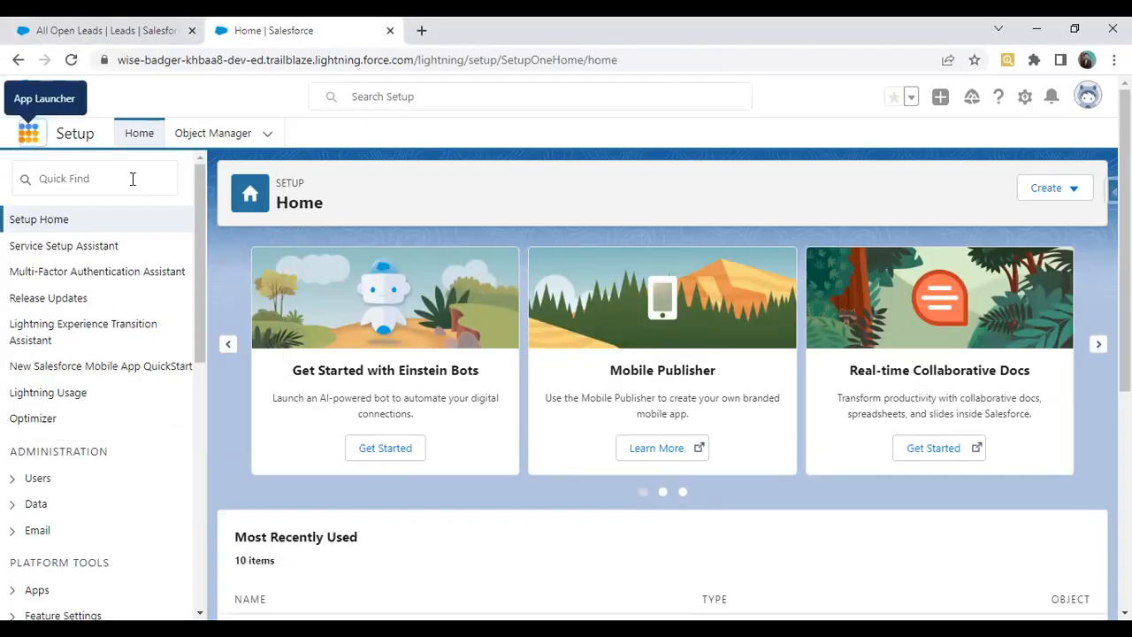
click(133, 178)
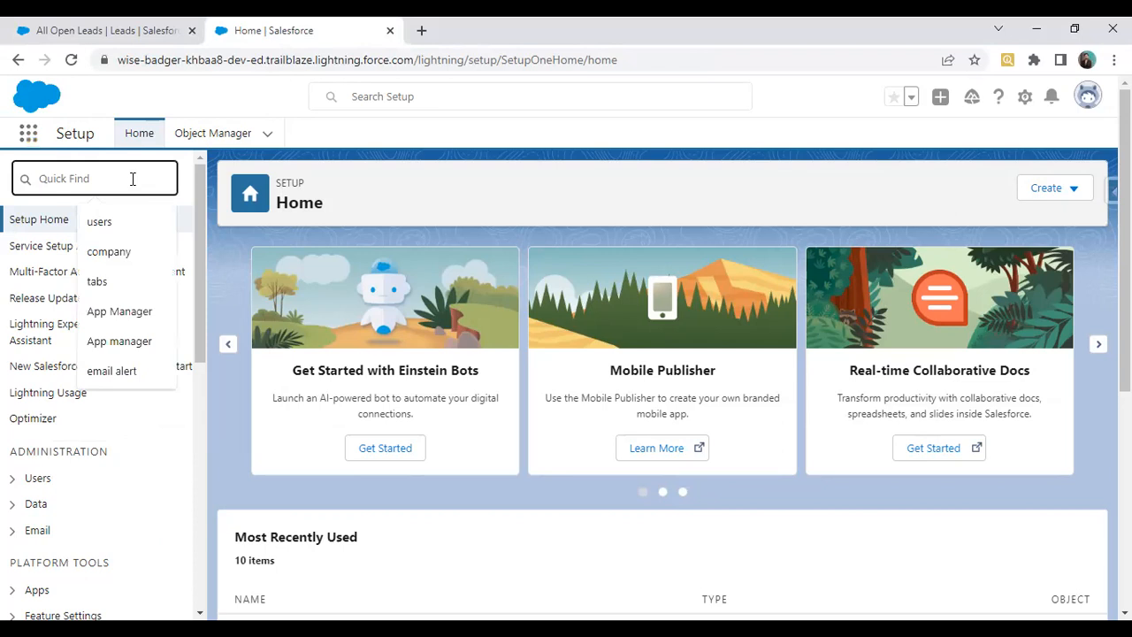
text(flows)
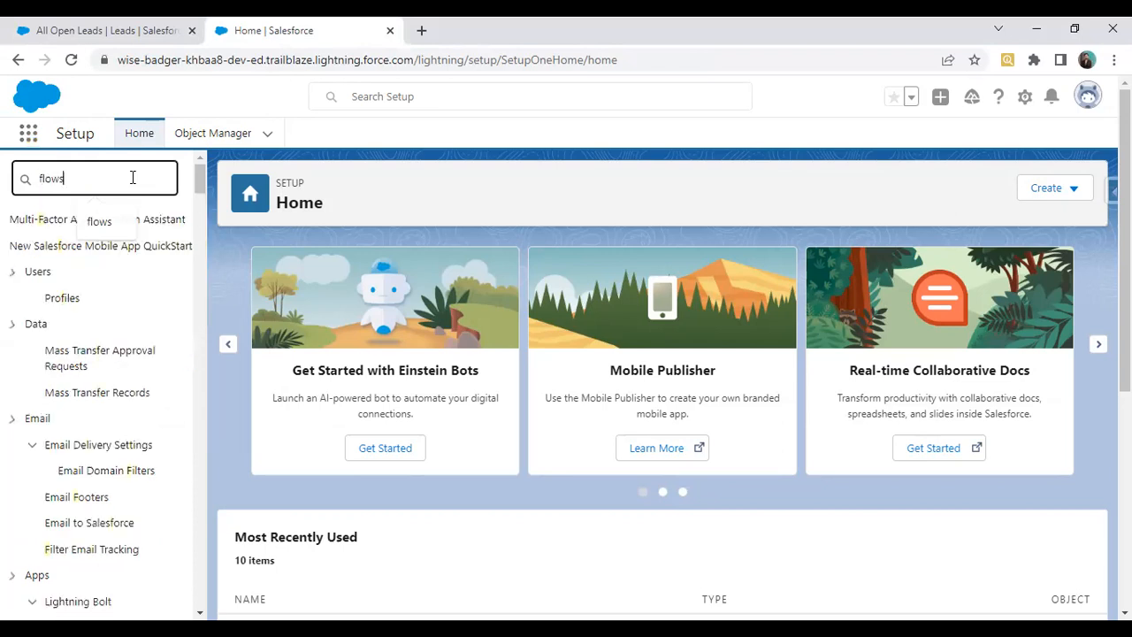
click(58, 248)
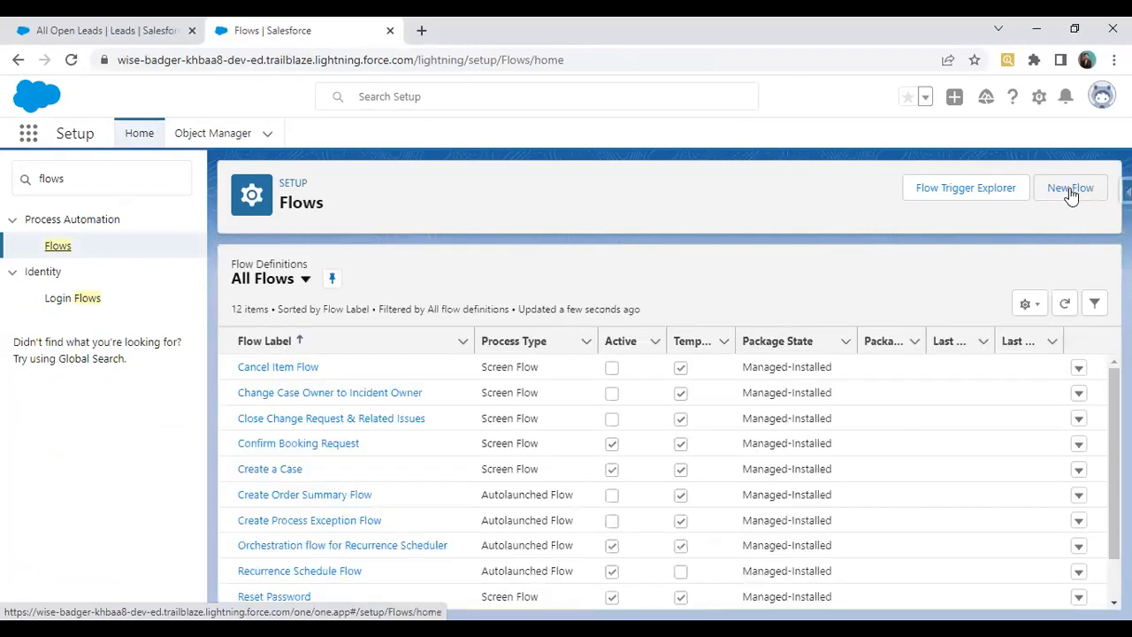
Create a new flow of the Screen Flow type
click(1068, 189)
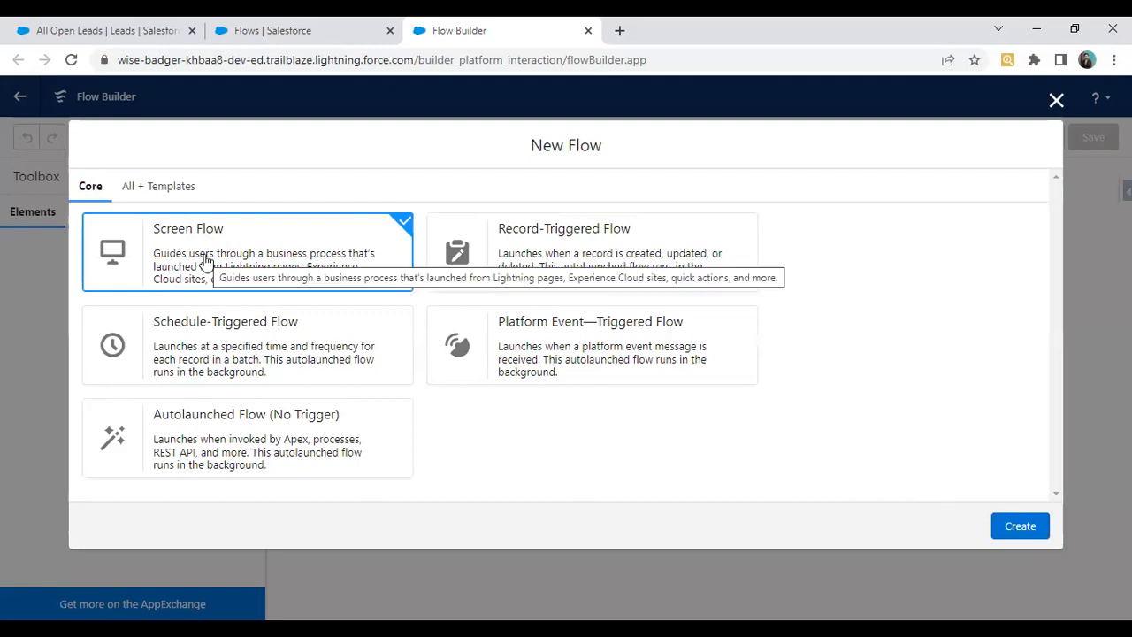
click(38, 24)
click(460, 28)
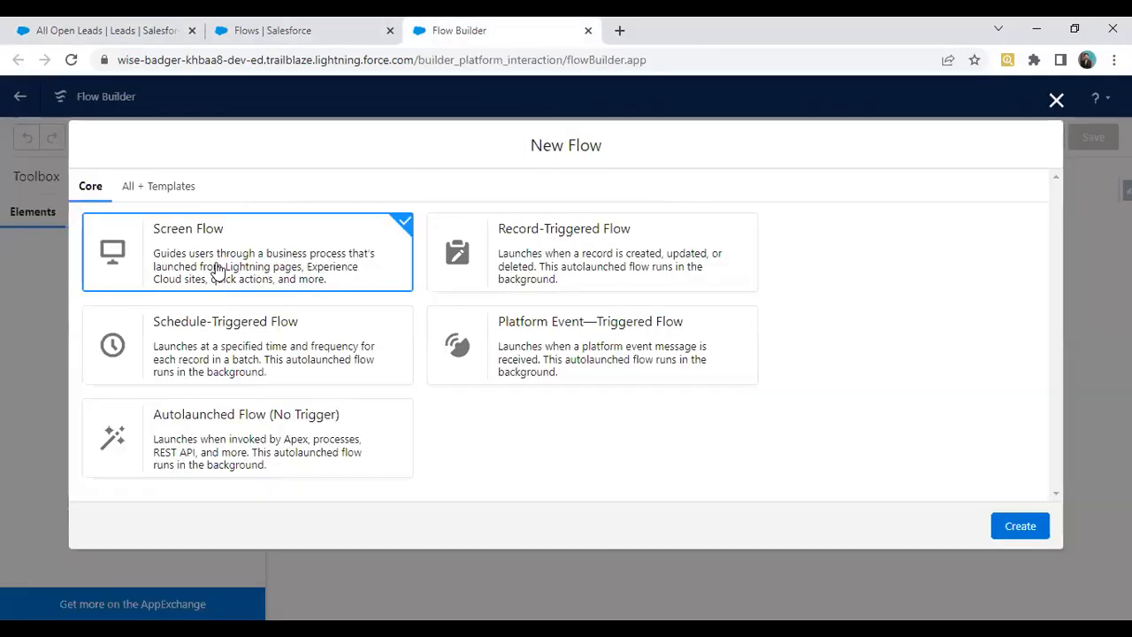
click(1021, 528)
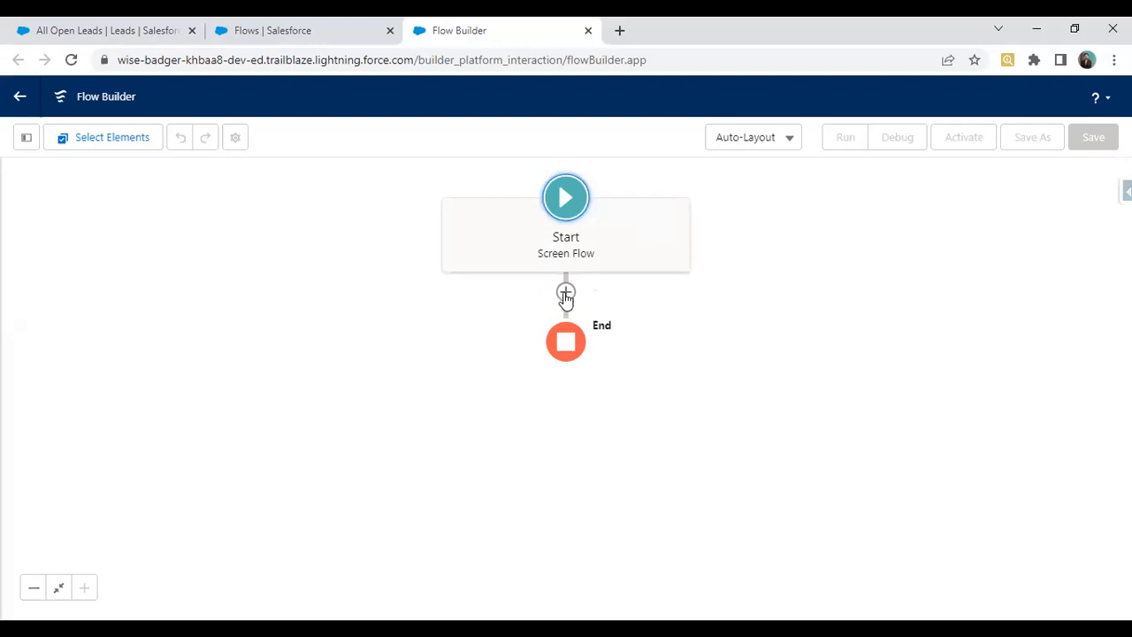
Add a Get Records element between Start and End and label it "Fetch Lead Records"
click(566, 292)
drag(682, 406, 686, 520)
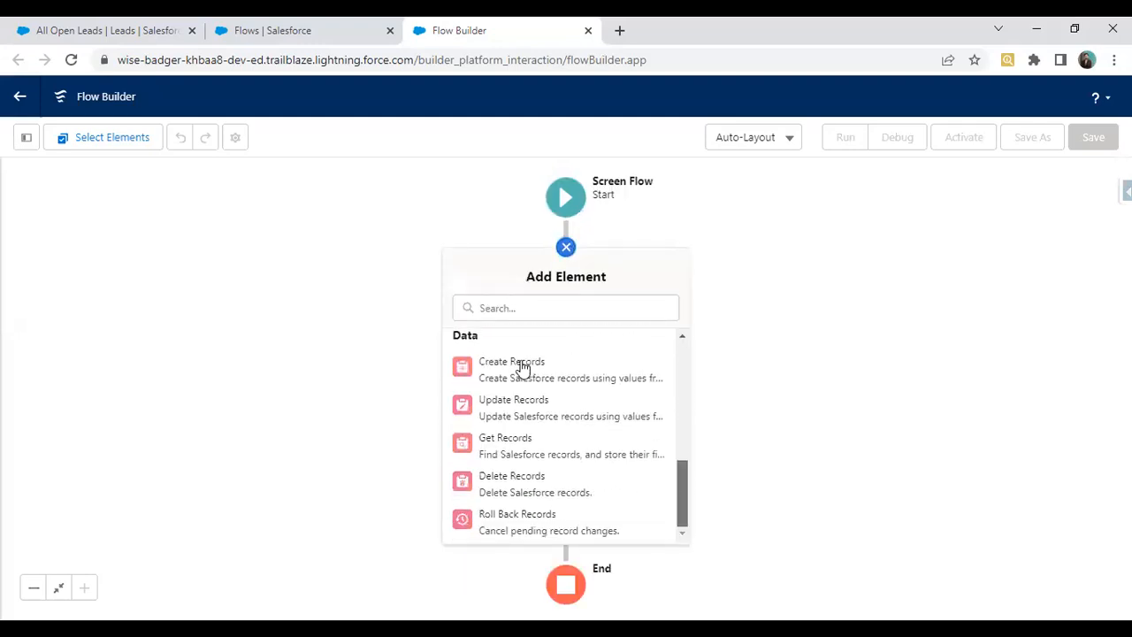
click(508, 446)
click(330, 271)
text(Fetch Lead Rec)
key(Tab)
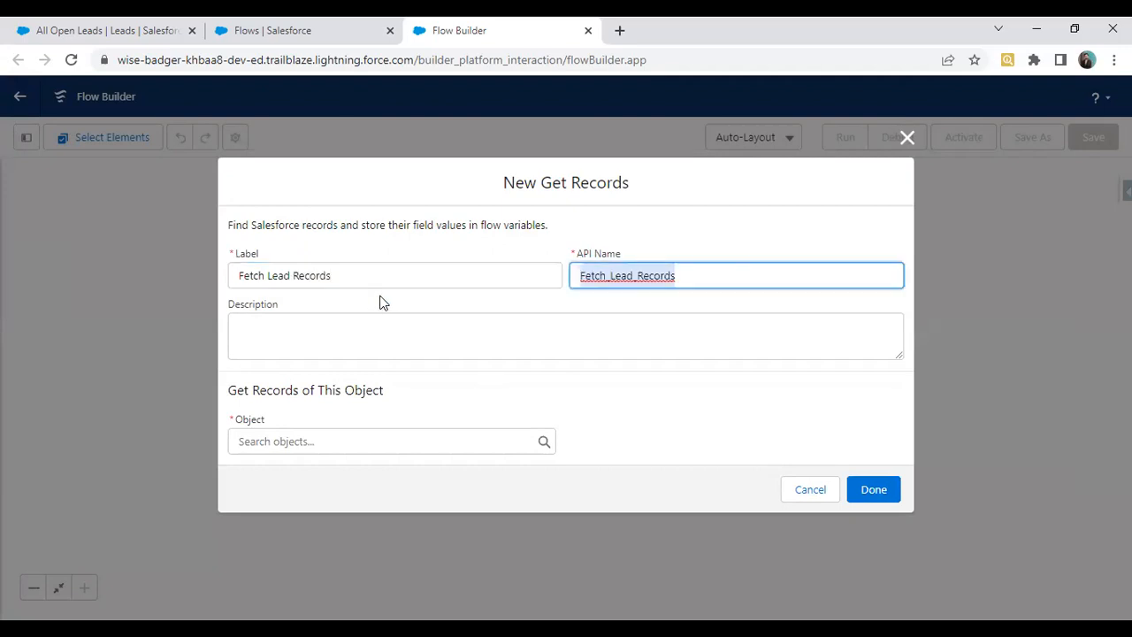
Set Lead as the object whose records the element retrieves
click(321, 439)
text(Lead)
click(274, 223)
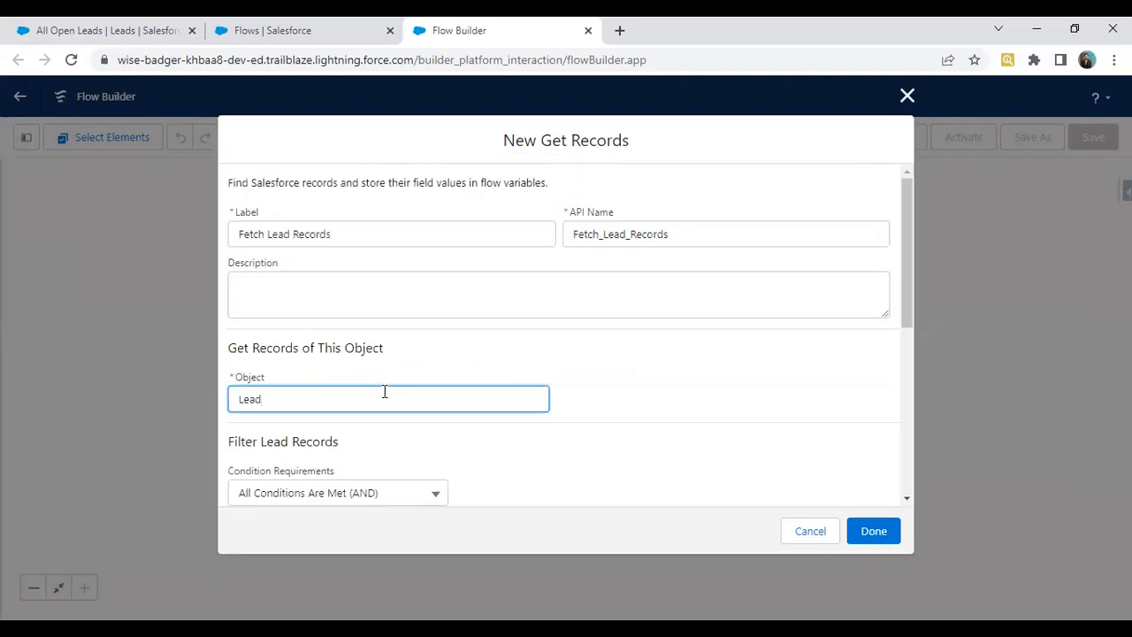
click(631, 392)
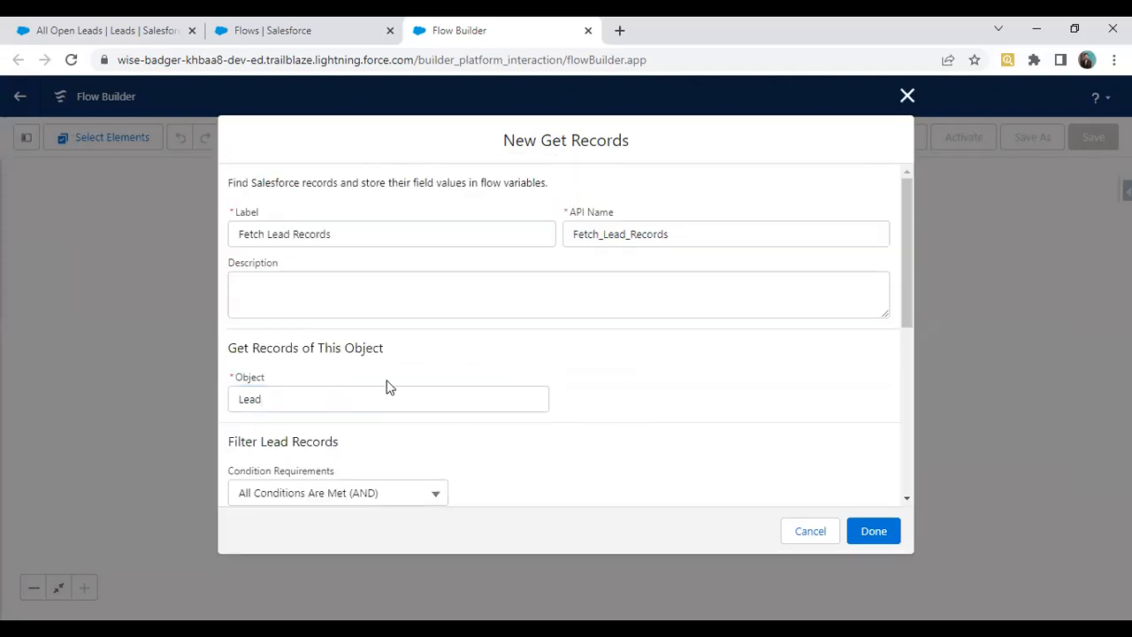
Filter the Lead records with the condition Status Equals Open - Not Contacted, checking the field against the All Open Leads list
scroll(468, 371, down, 2)
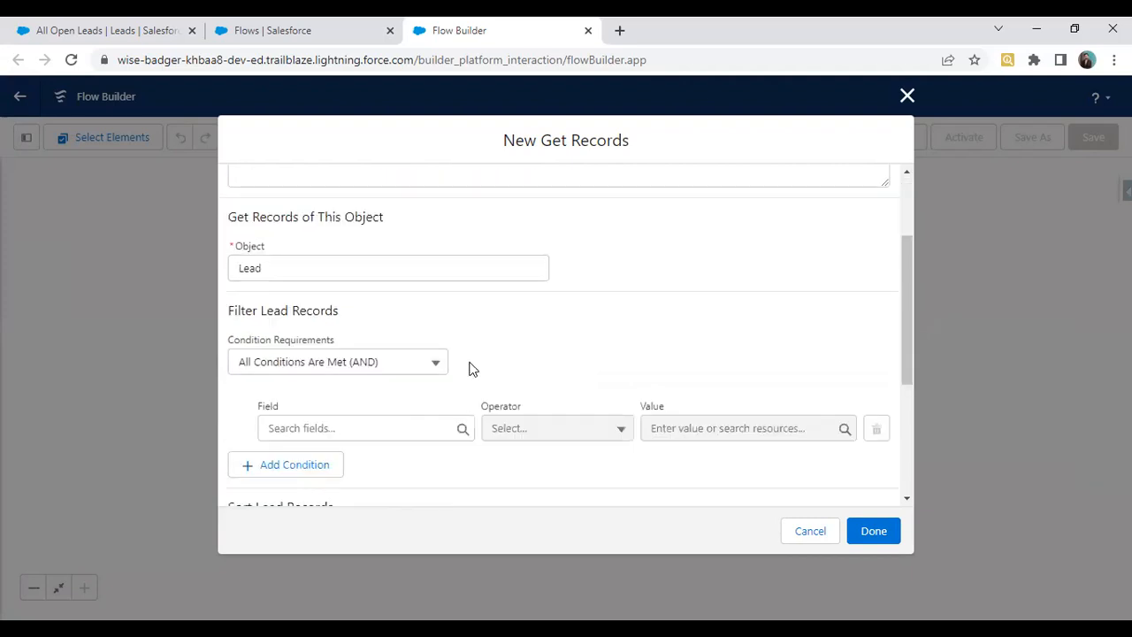
click(362, 335)
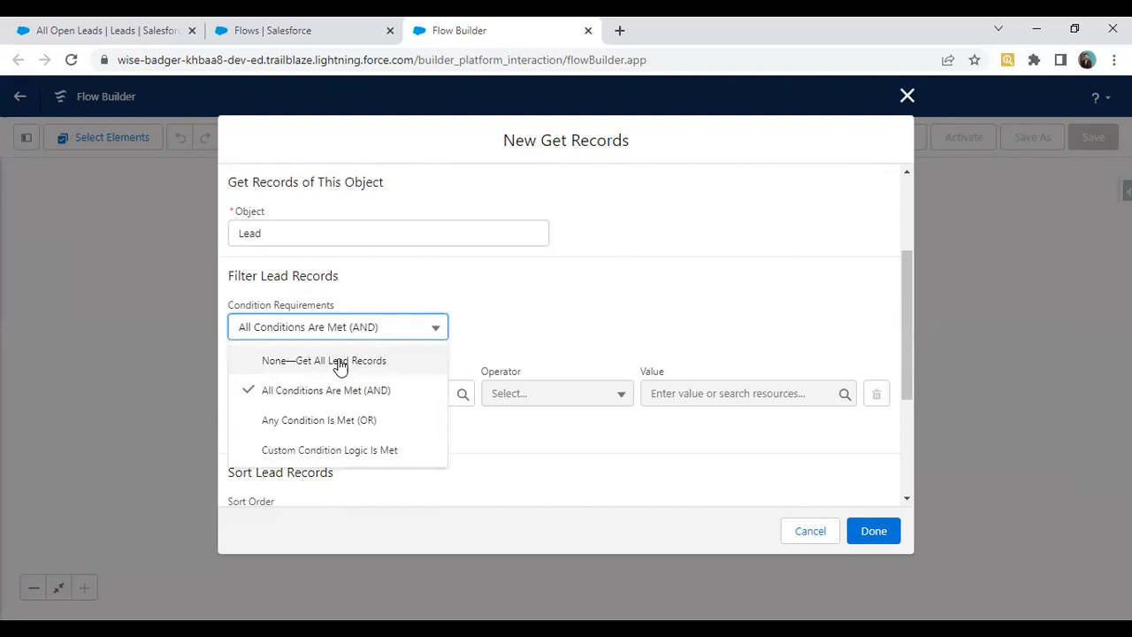
click(78, 30)
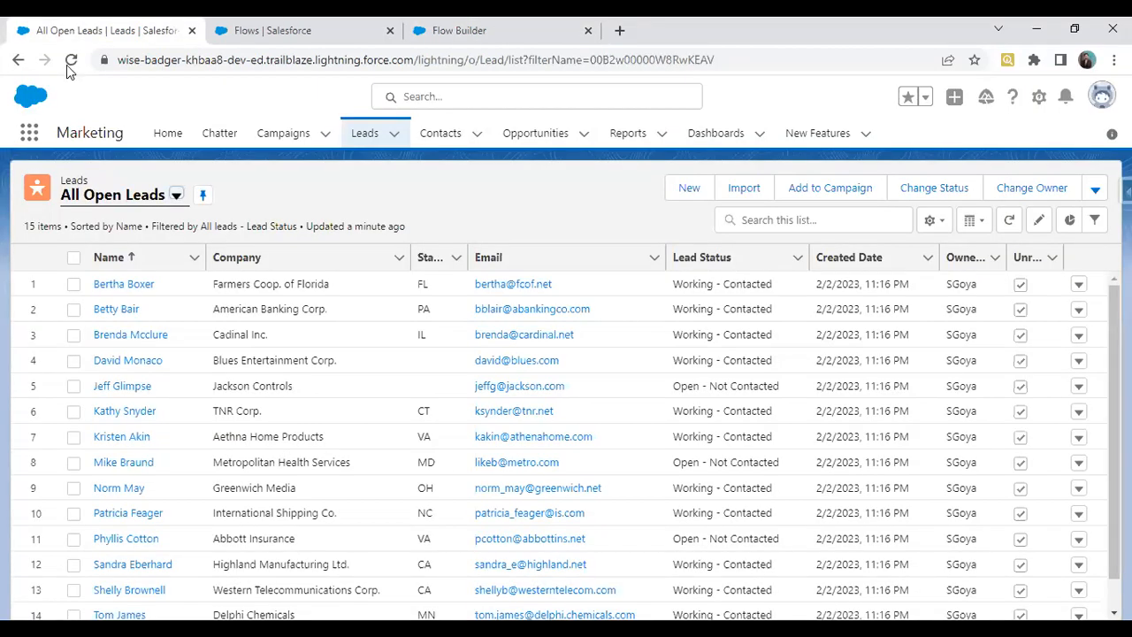
click(446, 26)
click(309, 392)
drag(468, 177, 465, 345)
click(333, 329)
click(699, 391)
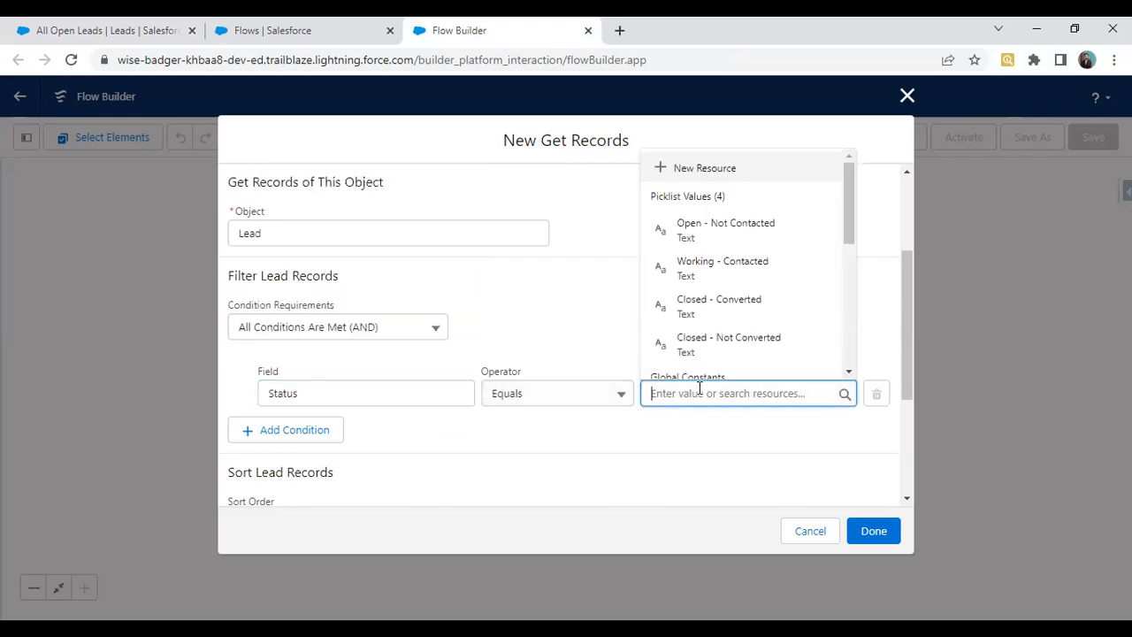
click(714, 232)
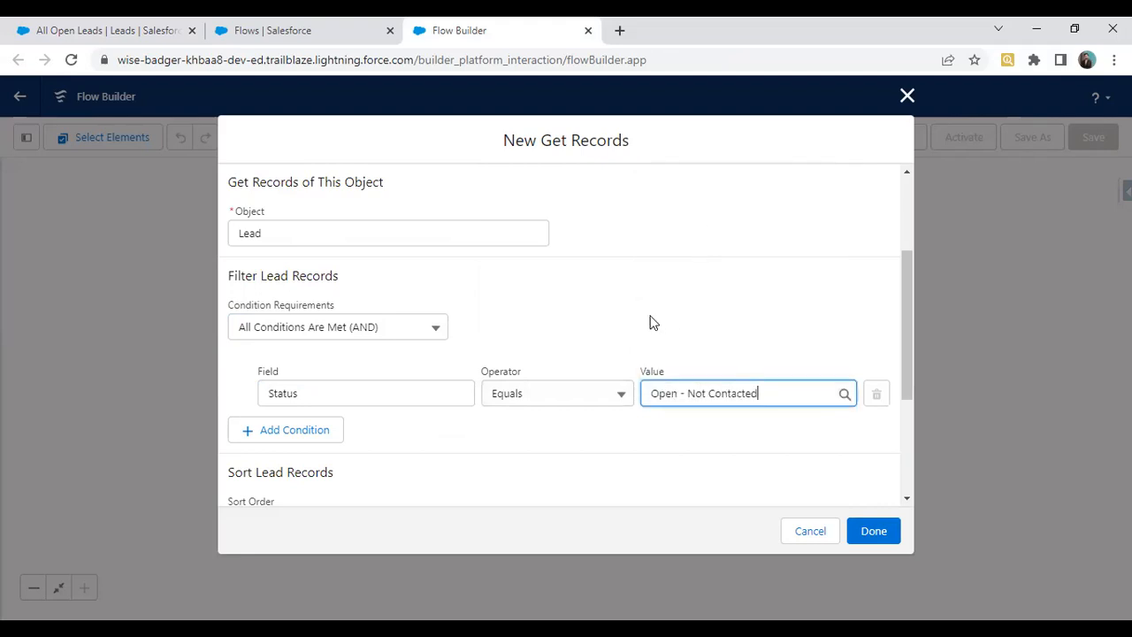
click(113, 27)
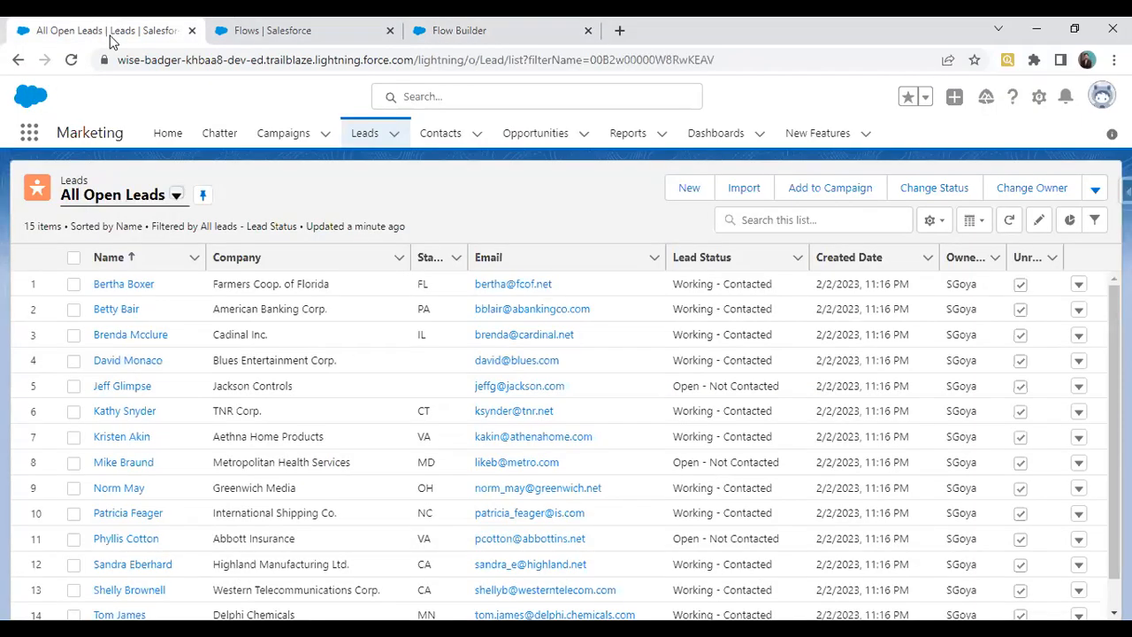
click(464, 30)
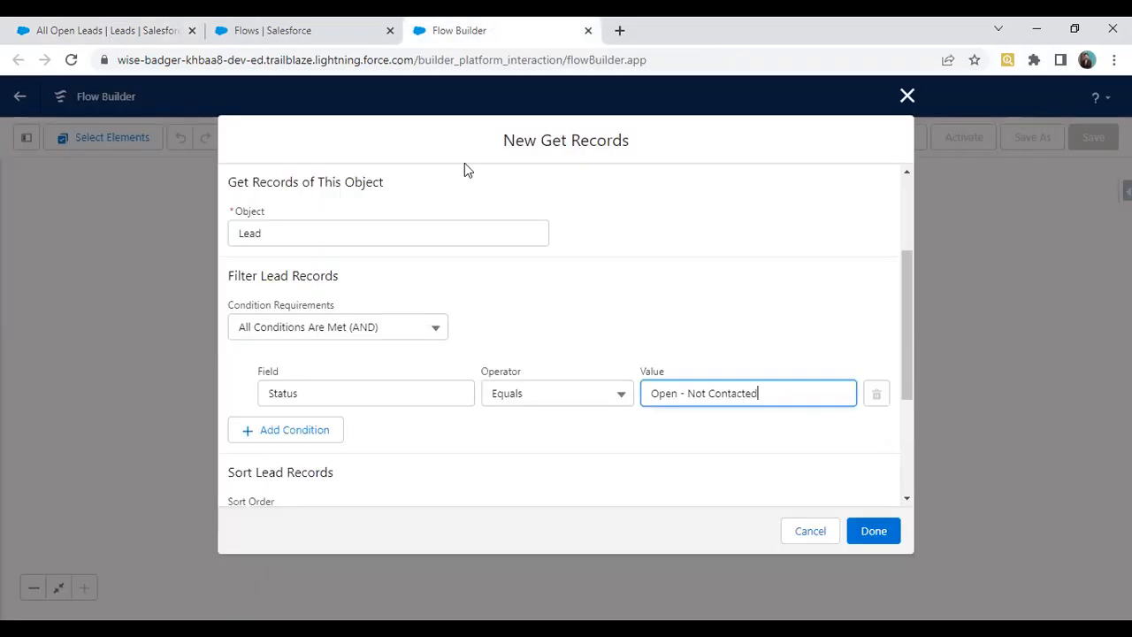
Have the Get Records element store all records and finish the element
click(698, 396)
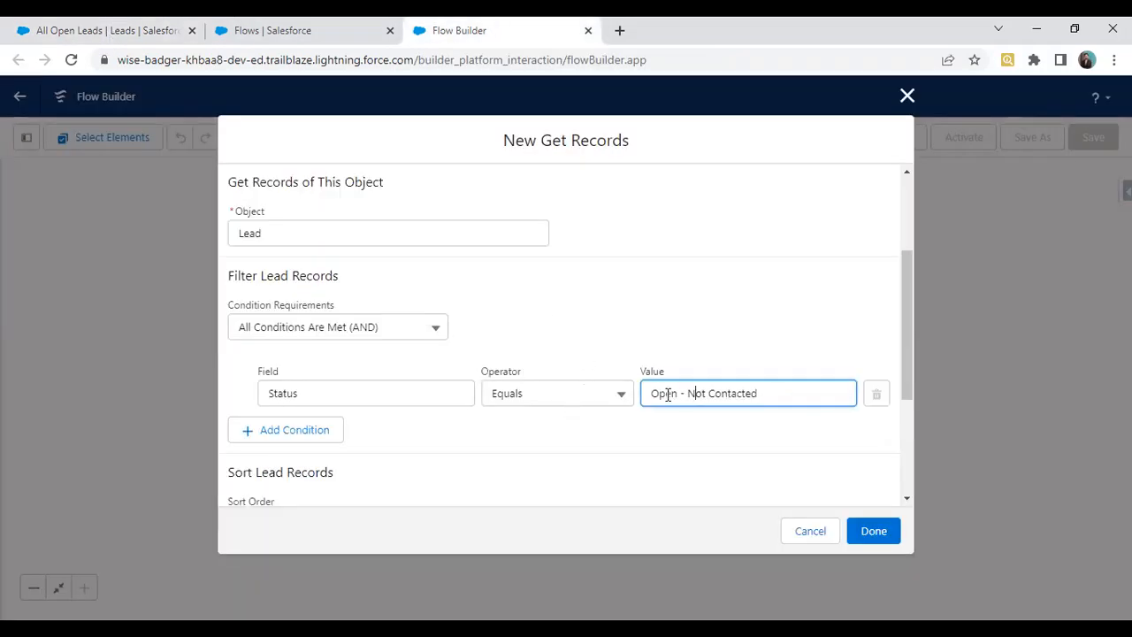
click(522, 327)
scroll(288, 379, down, 3)
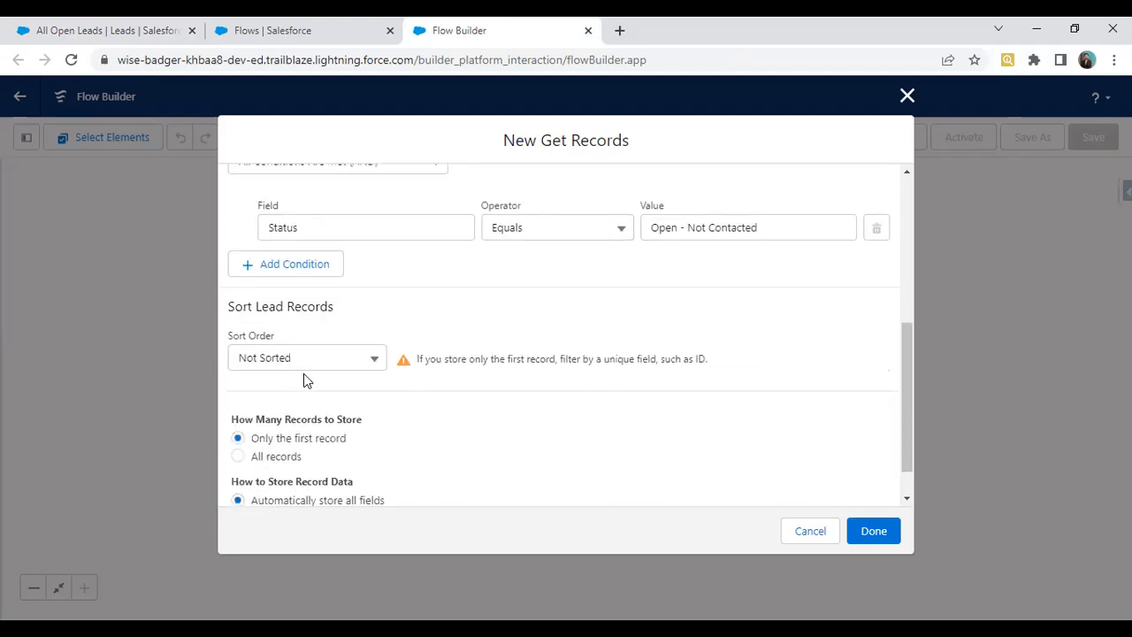
click(238, 411)
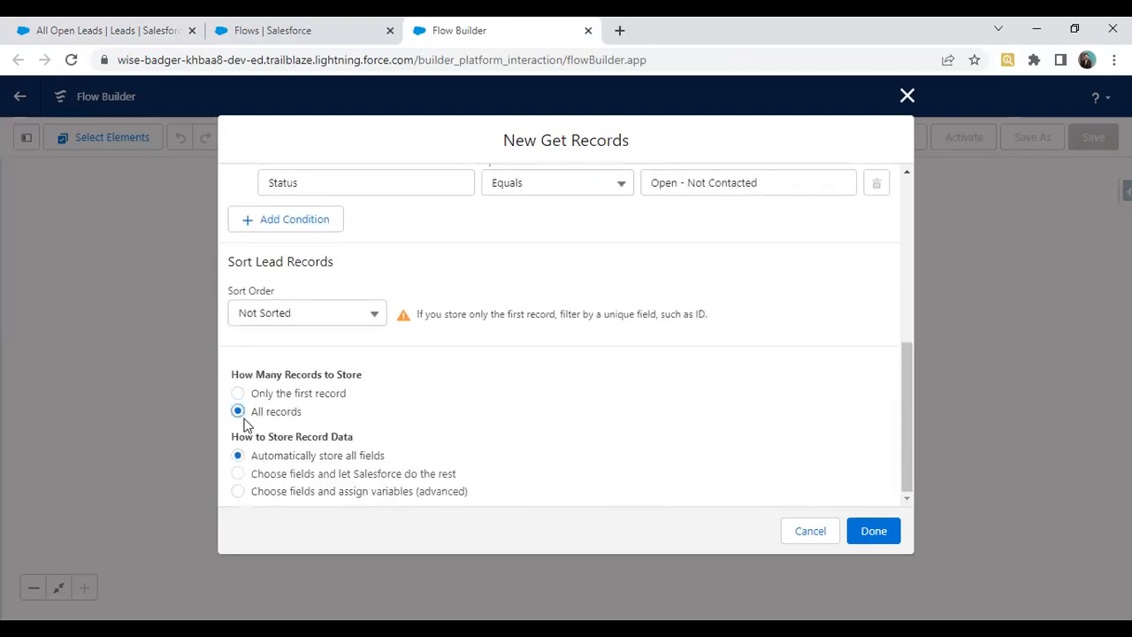
click(876, 532)
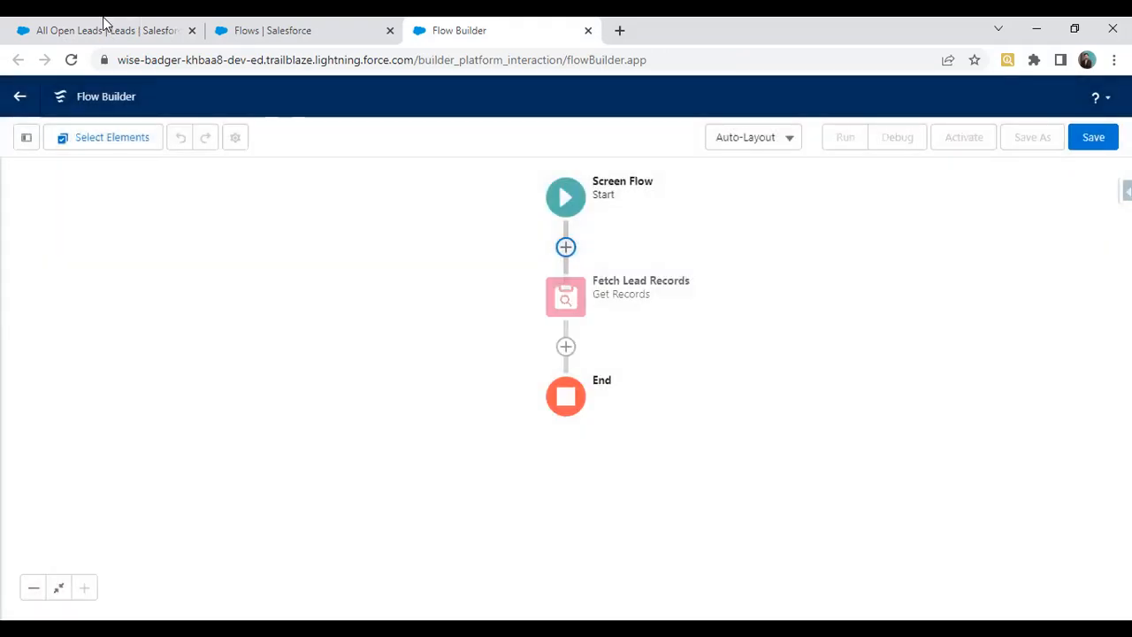
Sort the All Open Leads list by Lead Status and examine the Open - Not Contacted and Working - Contacted leads
click(104, 24)
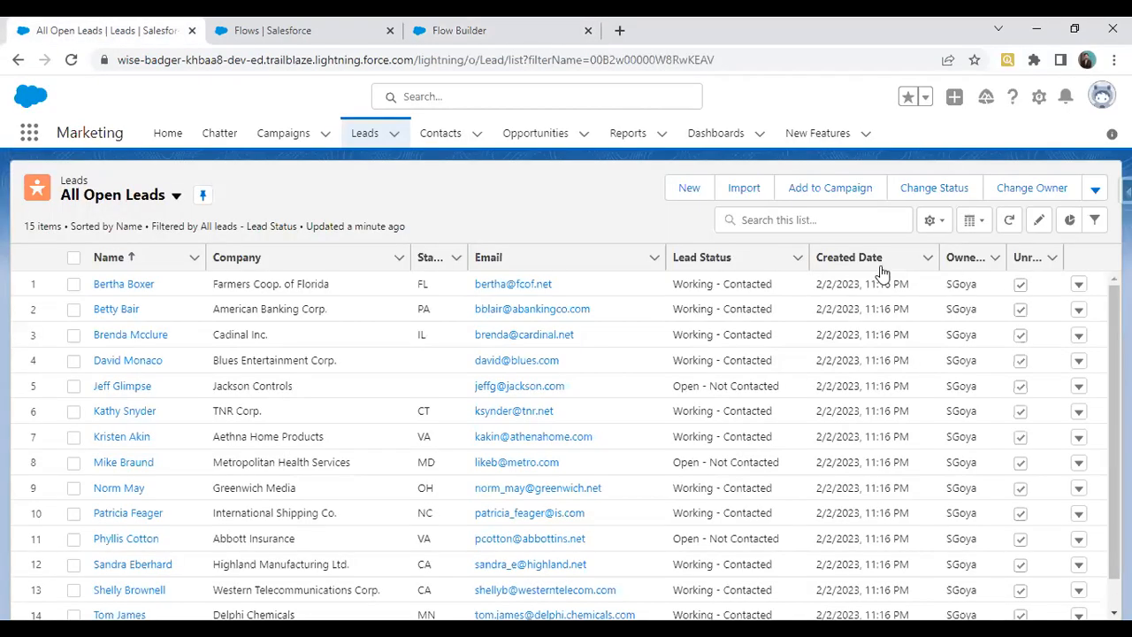
click(728, 259)
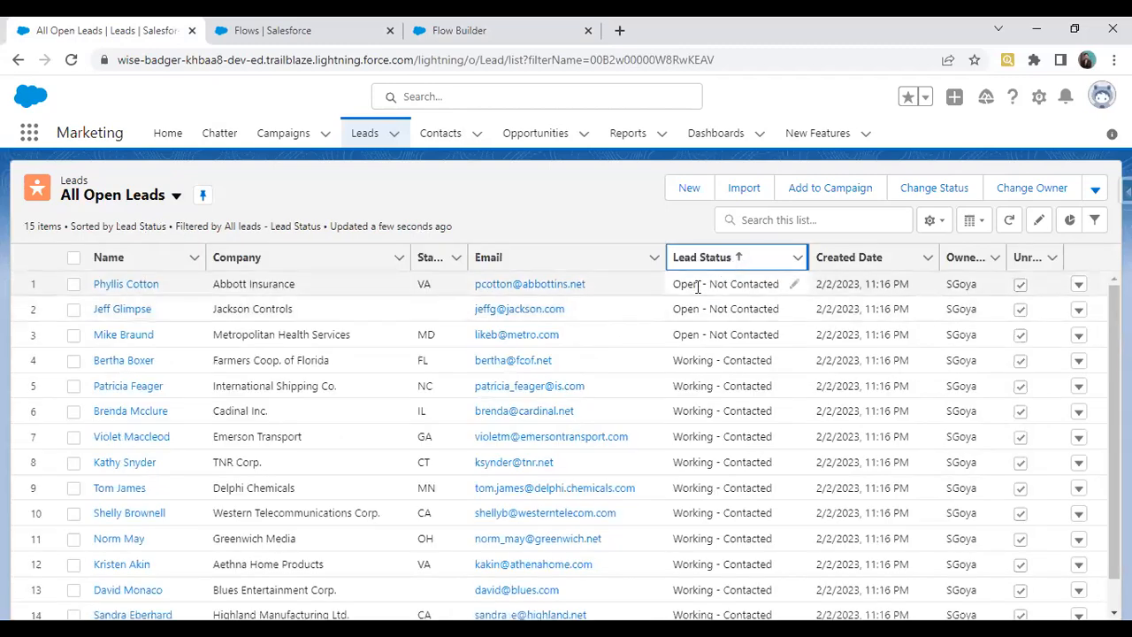
drag(673, 284, 775, 330)
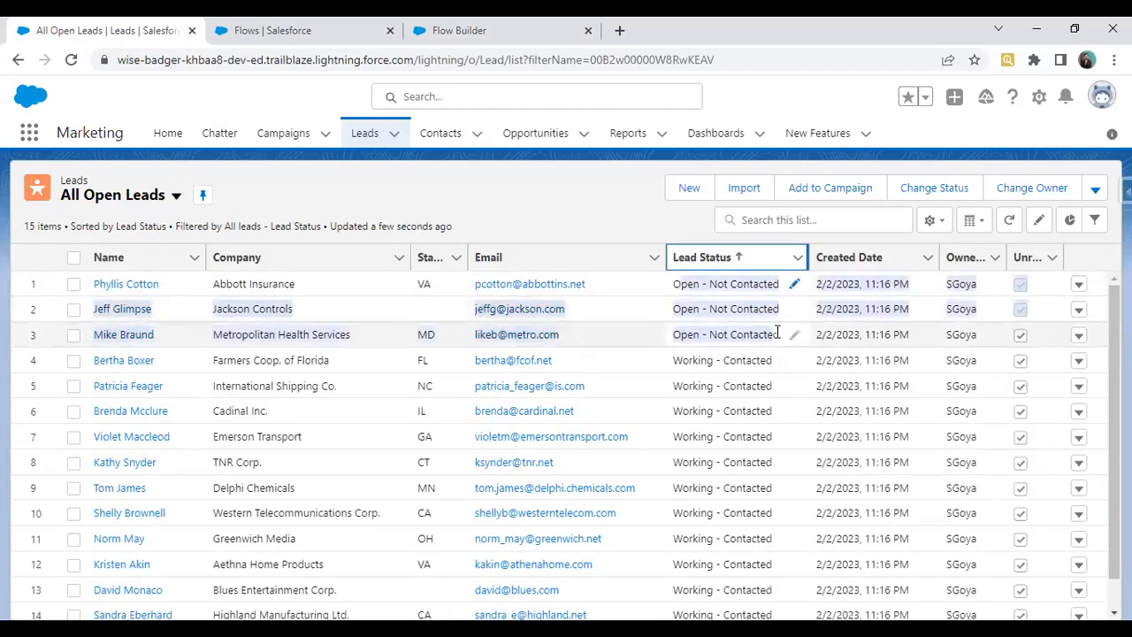
scroll(751, 392, down, 1)
drag(676, 326, 749, 455)
Edit the Fetch Lead Records element in the flow so its Status filter value is Working - Contacted
click(350, 26)
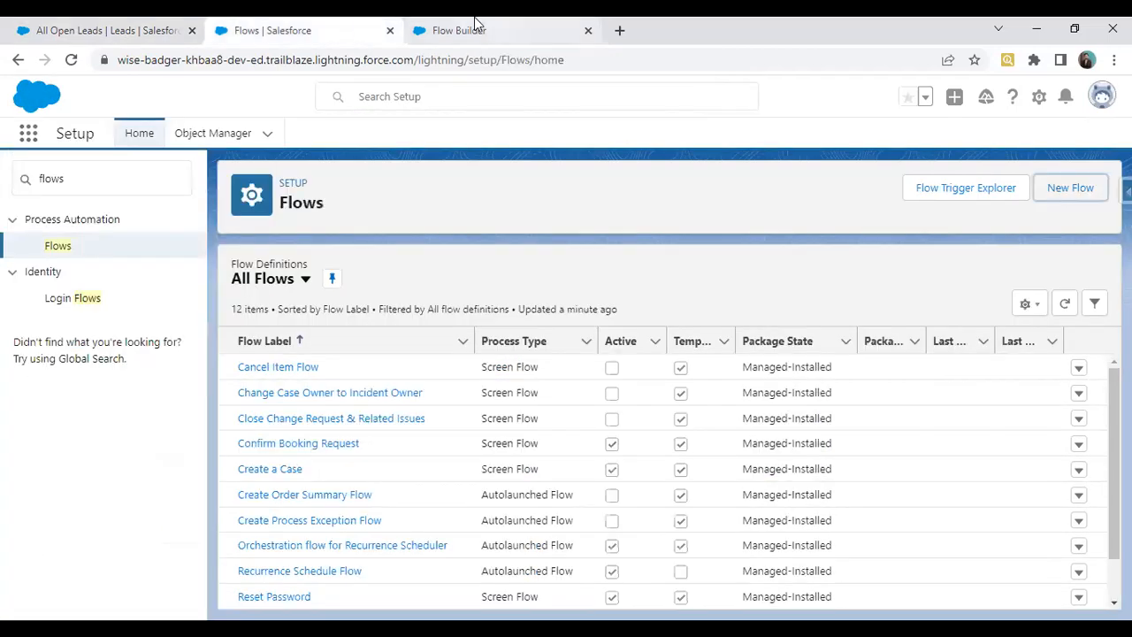
click(475, 25)
click(569, 300)
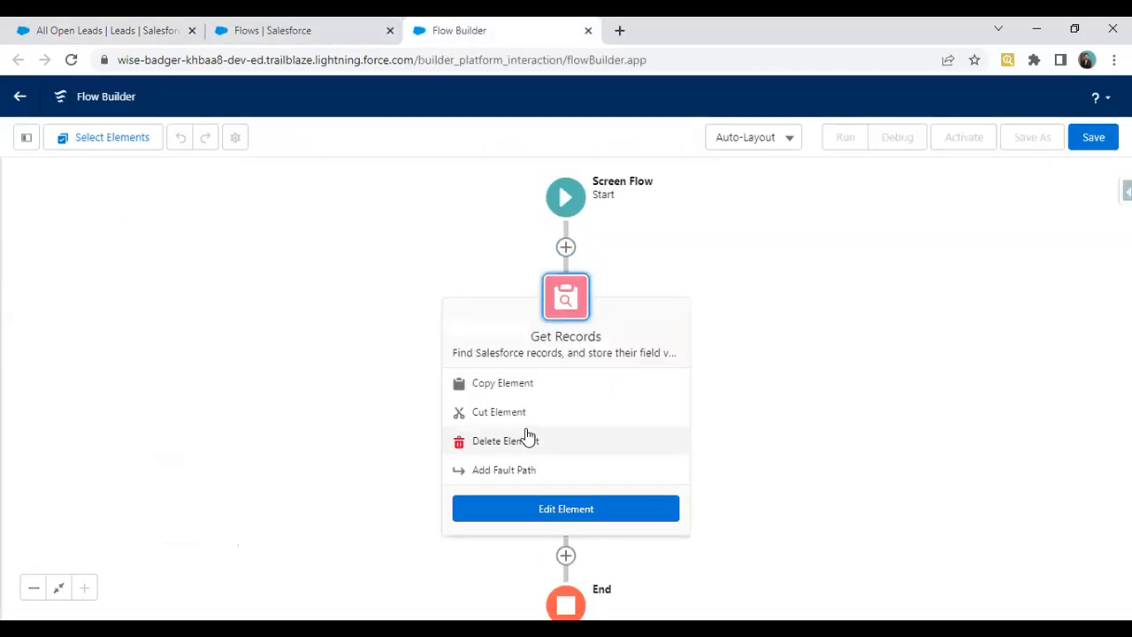
double_click(567, 310)
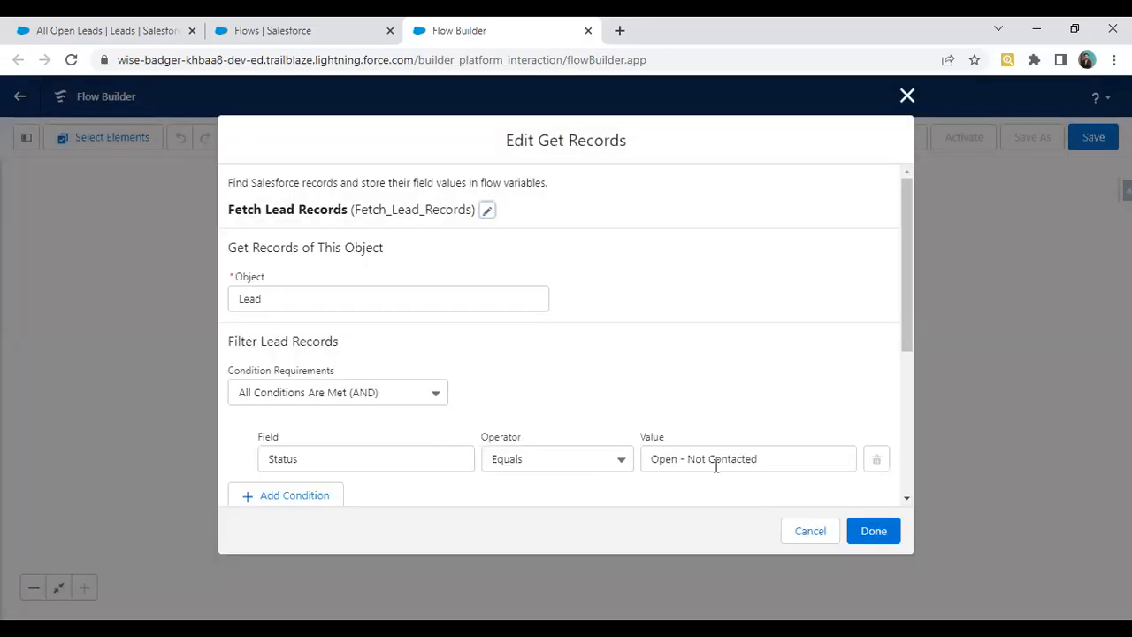
click(716, 460)
scroll(705, 356, down, 3)
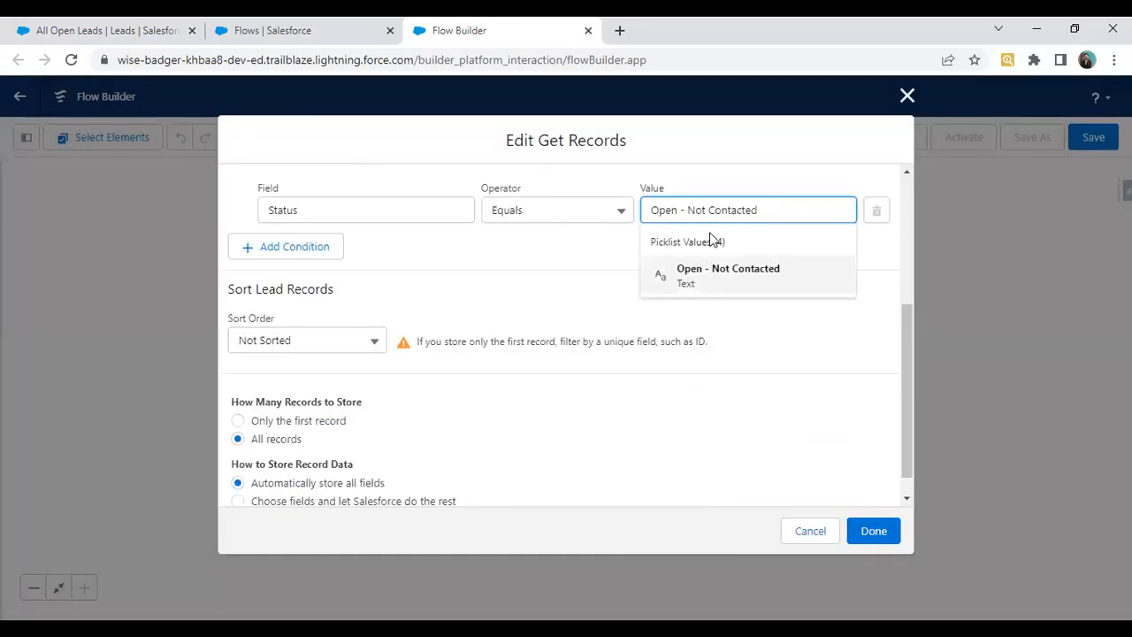
key(BackSpace)
key(BackSpace)
key(BackSpace)
key(BackSpace)
key(BackSpace)
key(BackSpace)
key(BackSpace)
key(BackSpace)
key(BackSpace)
key(BackSpace)
key(BackSpace)
key(BackSpace)
key(BackSpace)
key(BackSpace)
key(BackSpace)
key(BackSpace)
key(BackSpace)
key(BackSpace)
key(BackSpace)
key(BackSpace)
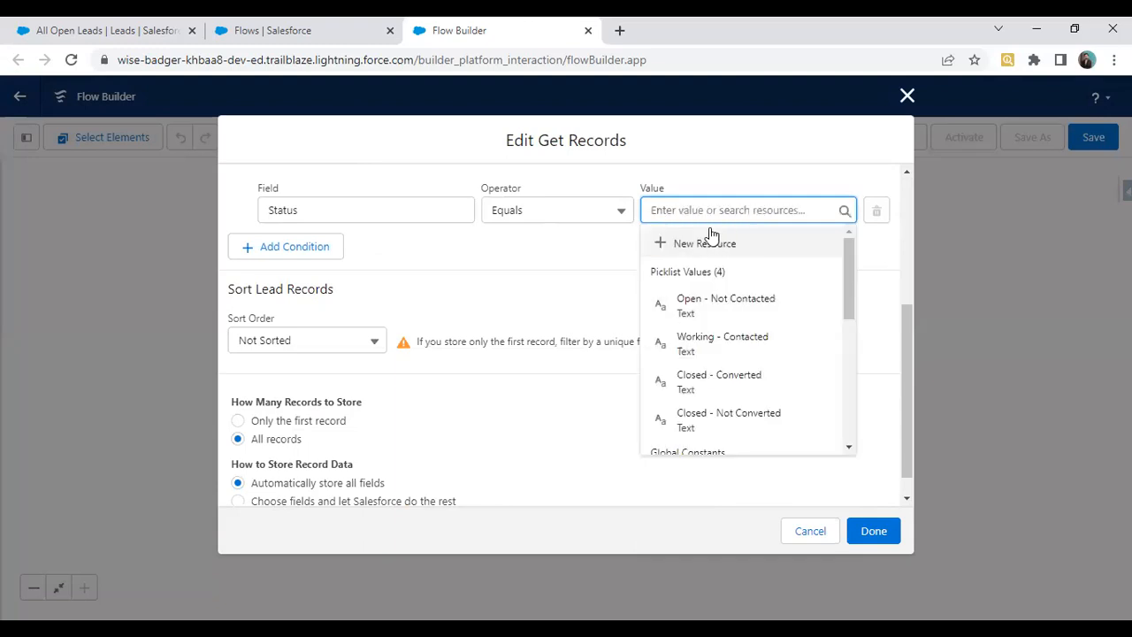
click(711, 343)
click(106, 30)
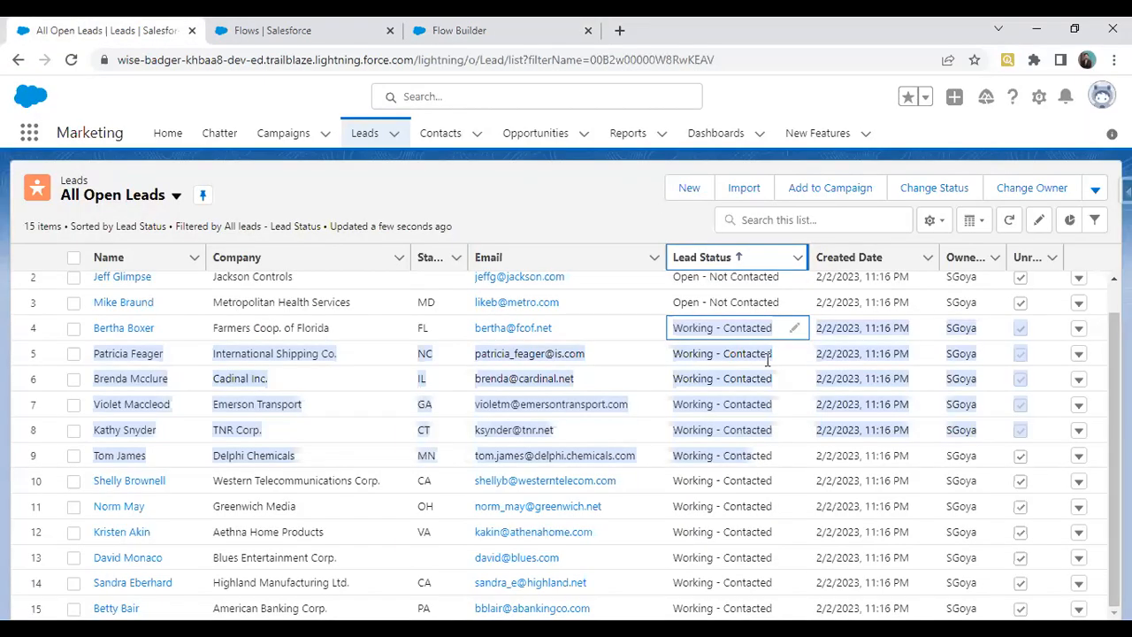
click(457, 28)
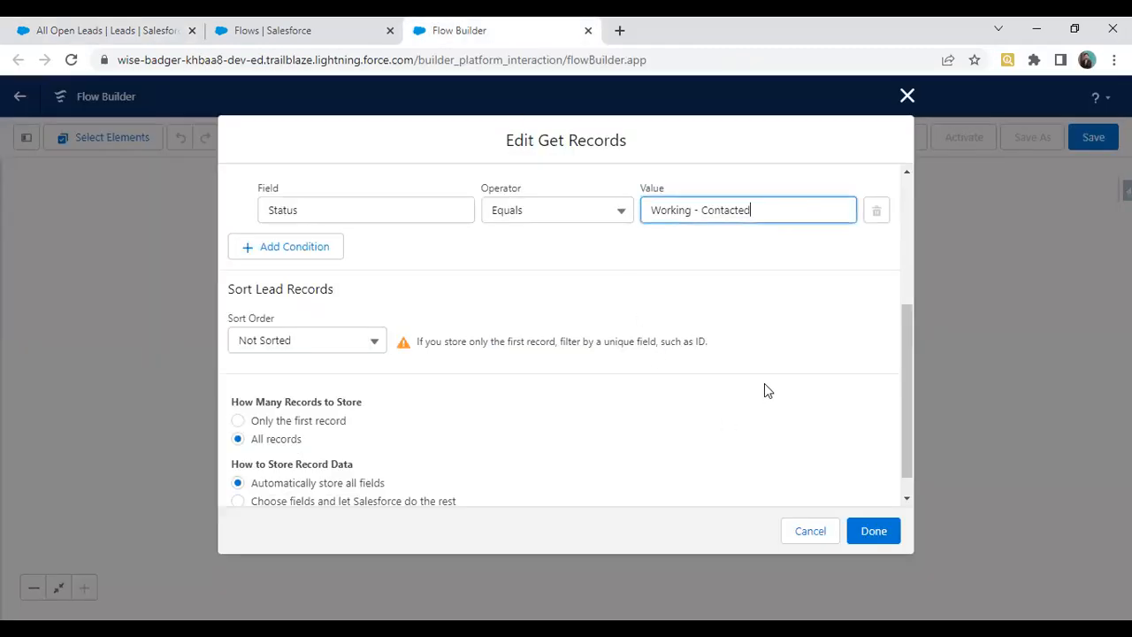
click(851, 536)
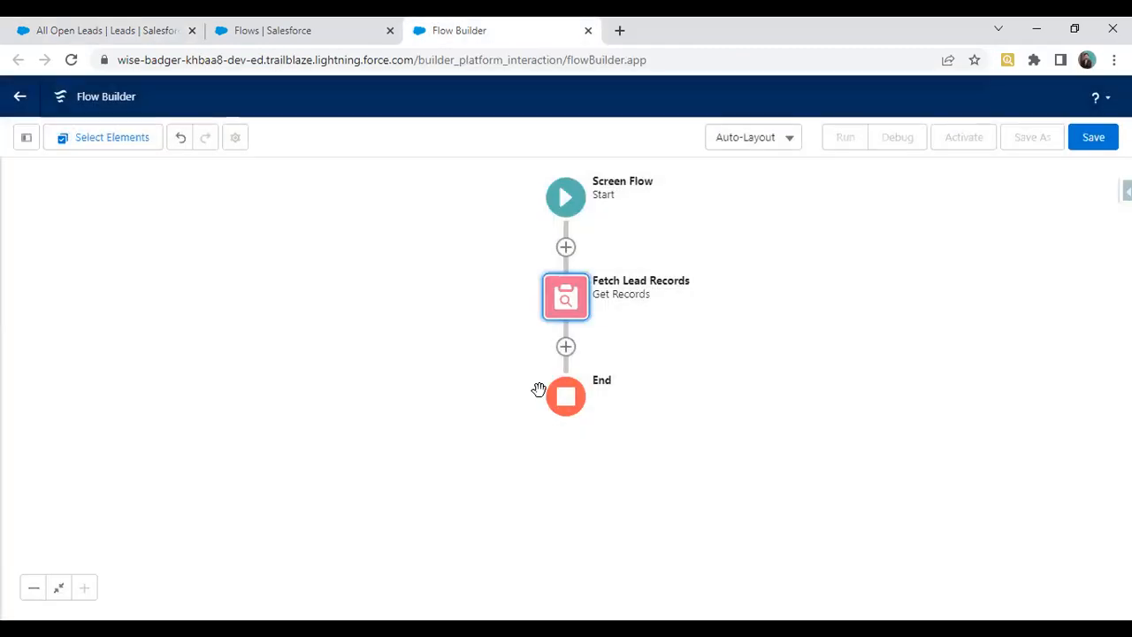
Add a Screen element after Fetch Lead Records and give it the label and API name Form1
drag(470, 336, 396, 341)
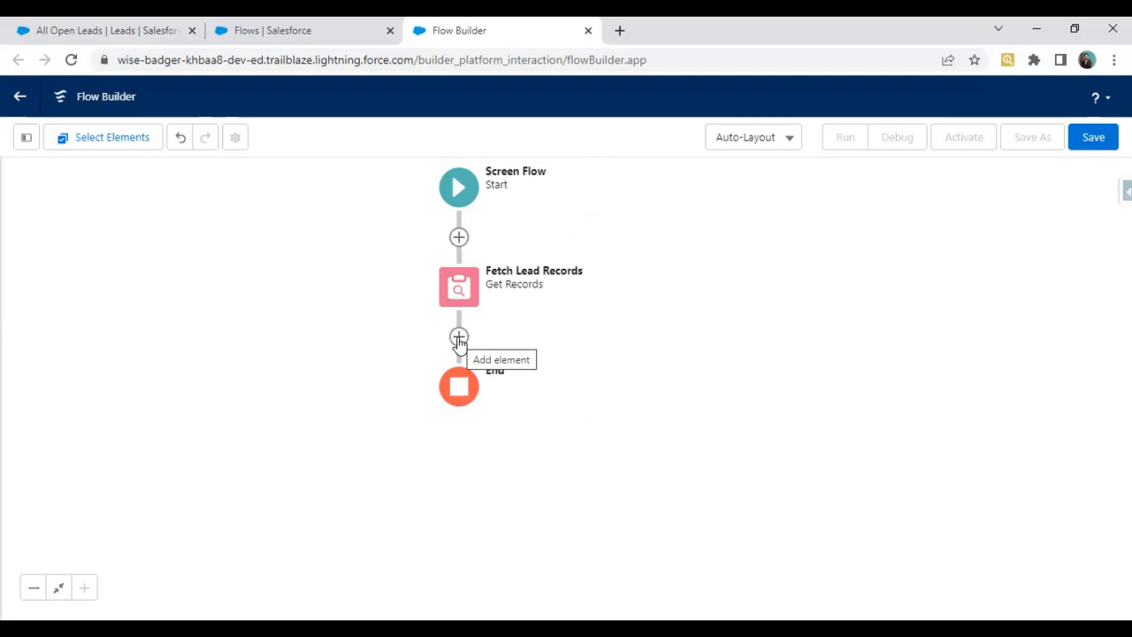
click(459, 339)
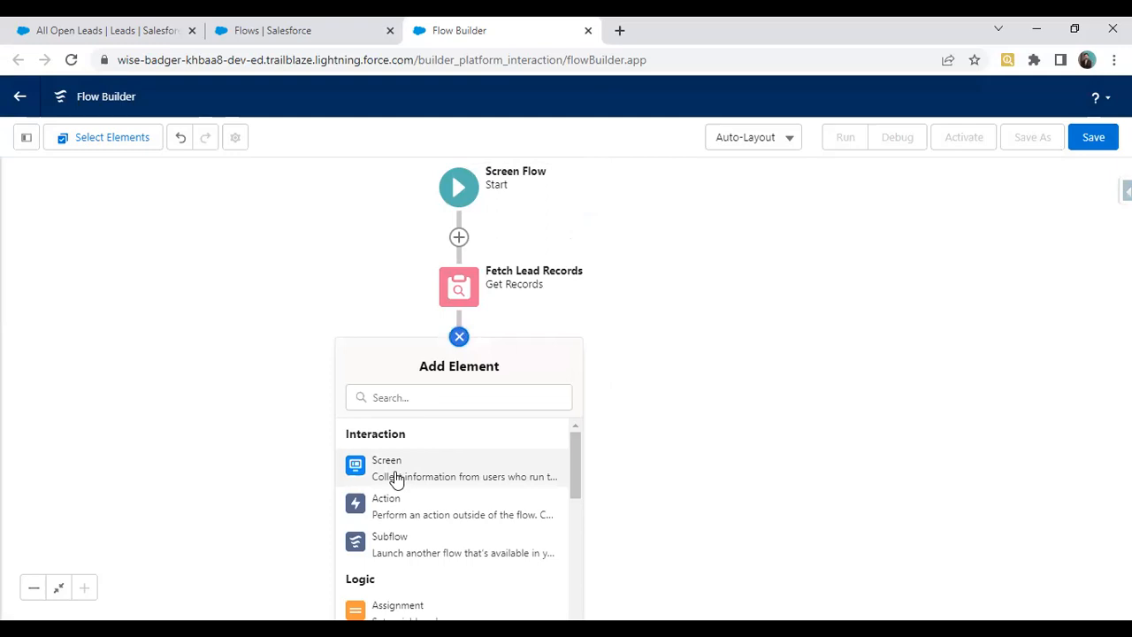
click(395, 478)
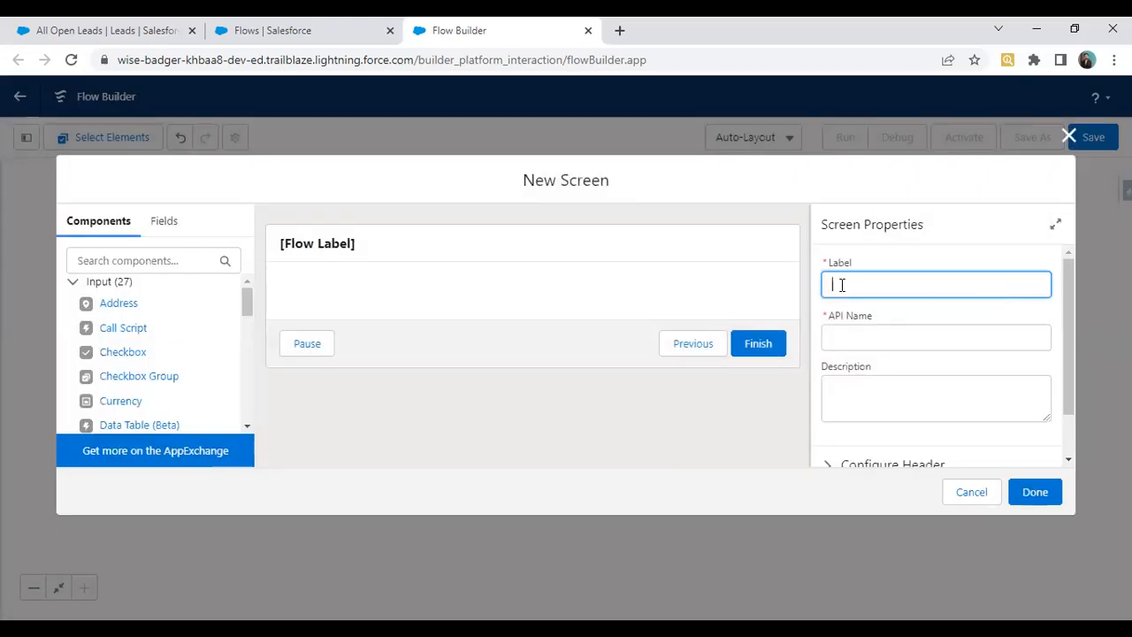
key(Tab)
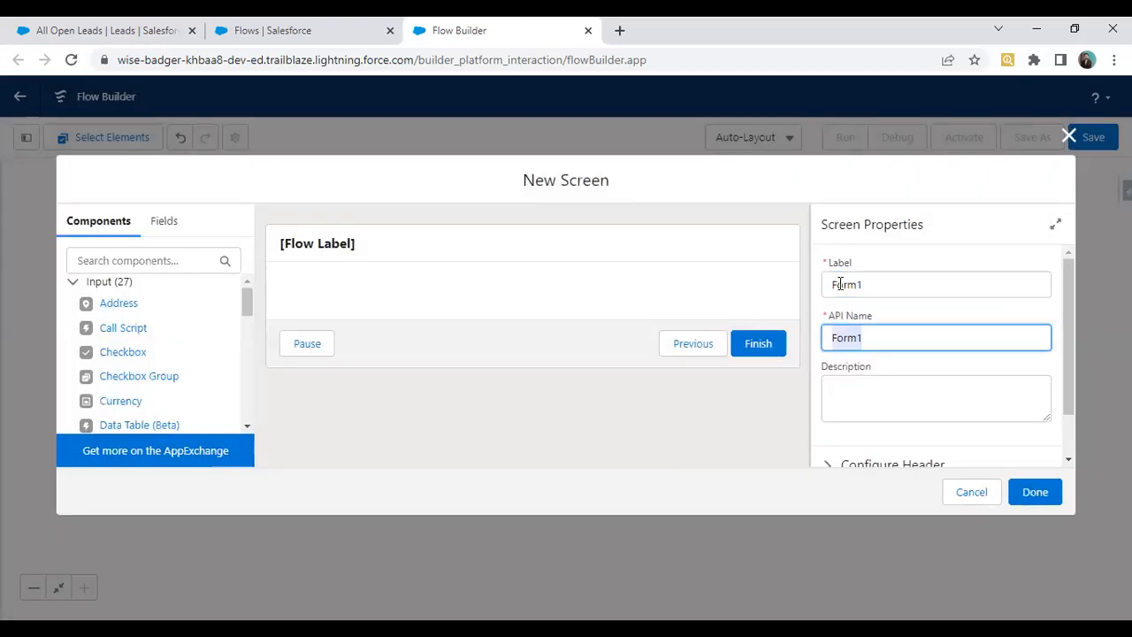
Configure the Form1 screen to hide its header
scroll(840, 324, down, 1)
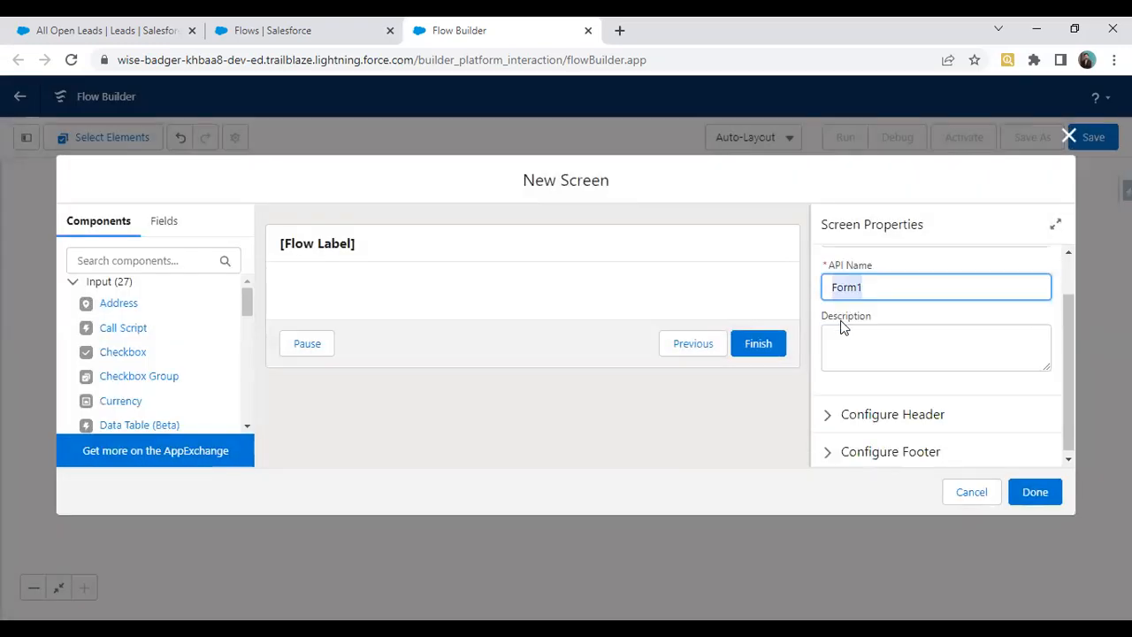
click(826, 412)
scroll(840, 398, down, 1)
click(853, 368)
Configure the Form1 screen's footer to hide the Previous and Pause buttons
click(840, 450)
scroll(875, 389, down, 2)
click(827, 414)
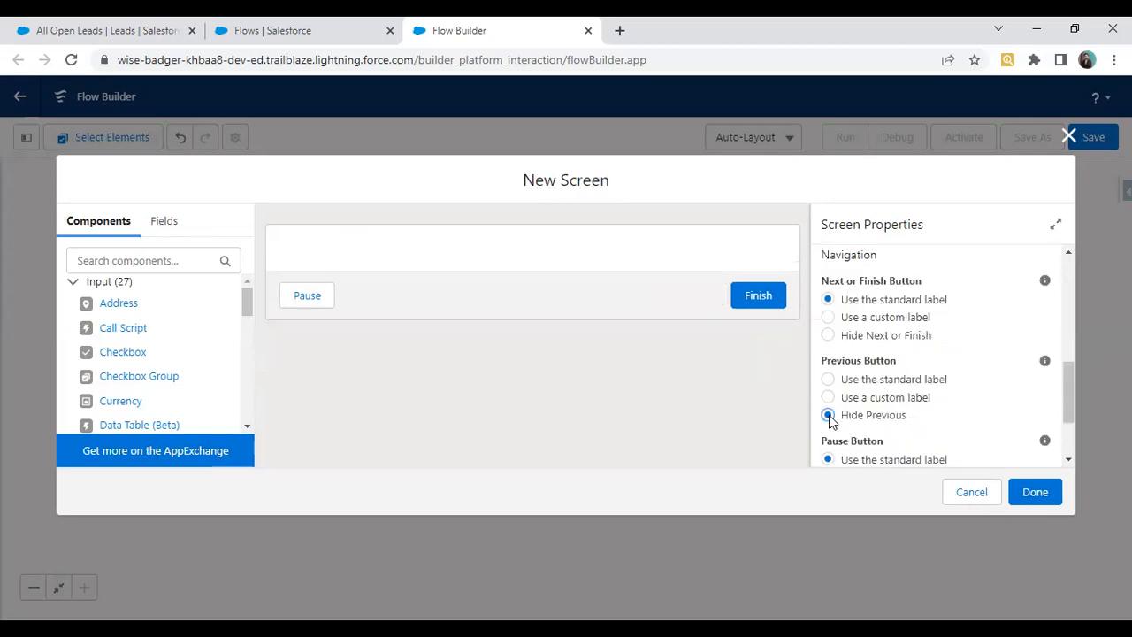
scroll(829, 415, down, 1)
click(829, 412)
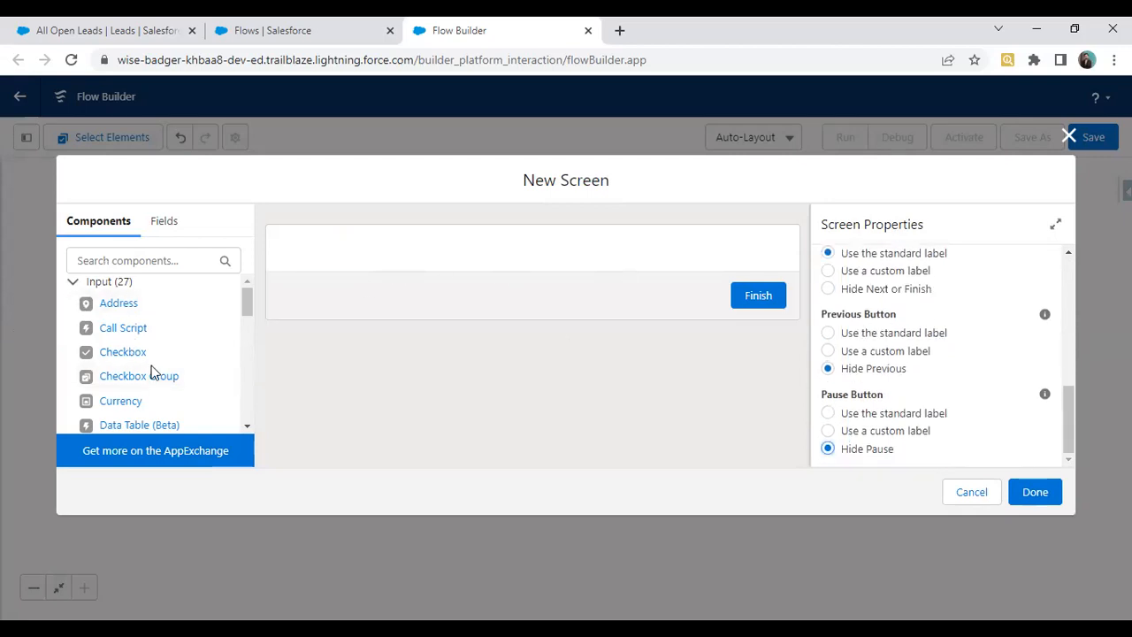
Add a Display Text component to the screen with the API name Text1 and the text Lead Records
scroll(121, 412, down, 6)
drag(116, 400, 358, 252)
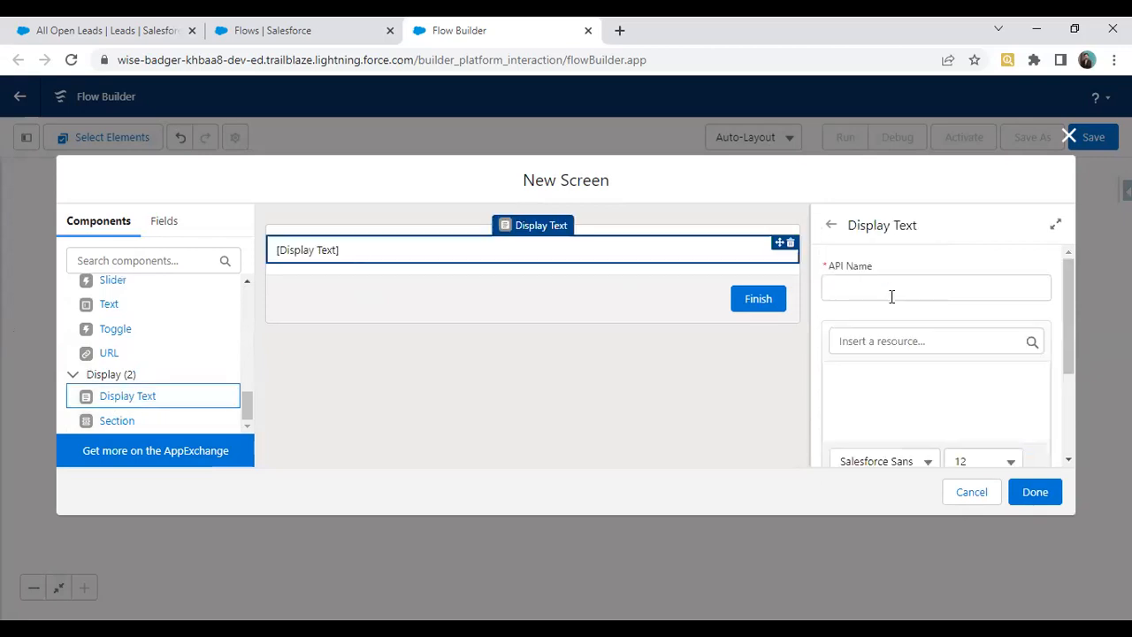
click(891, 297)
text(Text1)
click(922, 377)
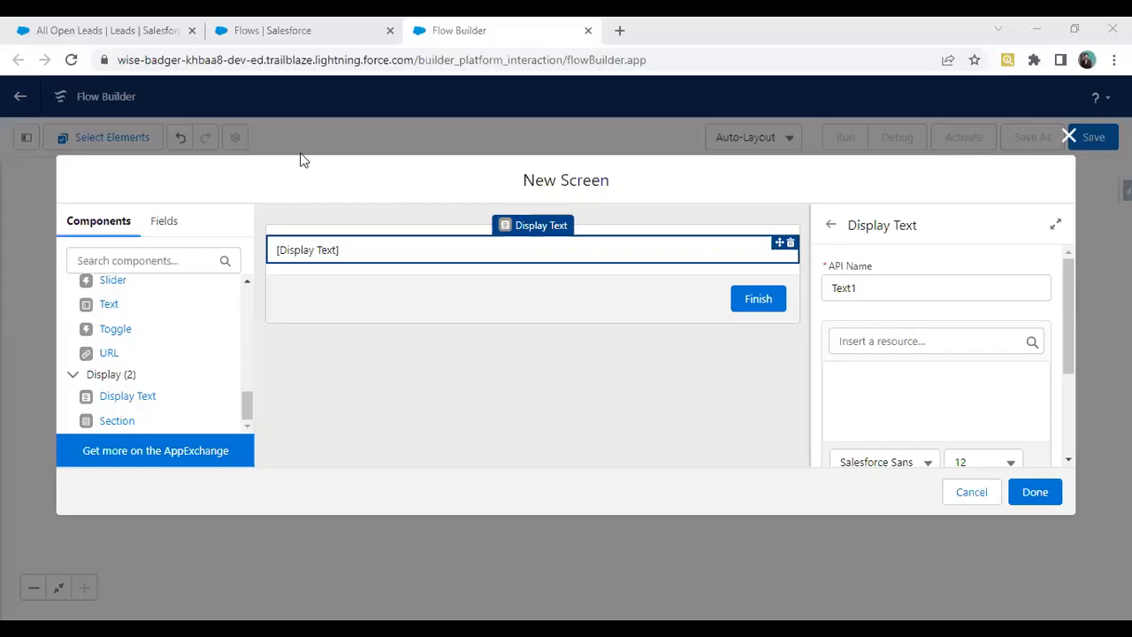
click(872, 385)
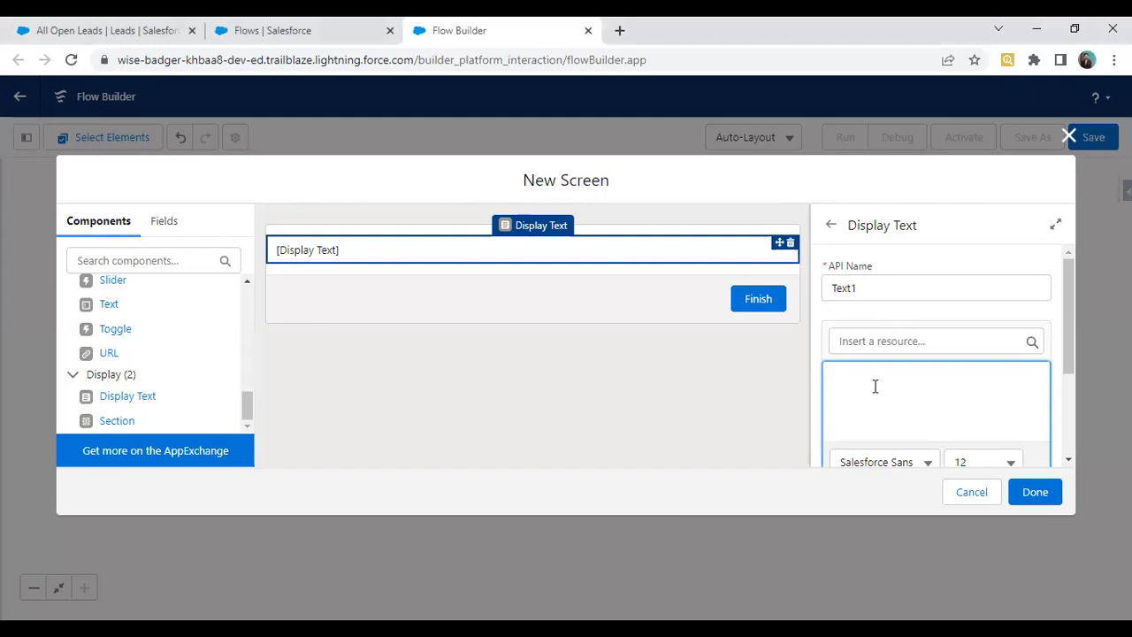
text(Lead Records)
Center the Lead Records text in the Display Text component
drag(902, 383, 937, 351)
scroll(937, 351, down, 2)
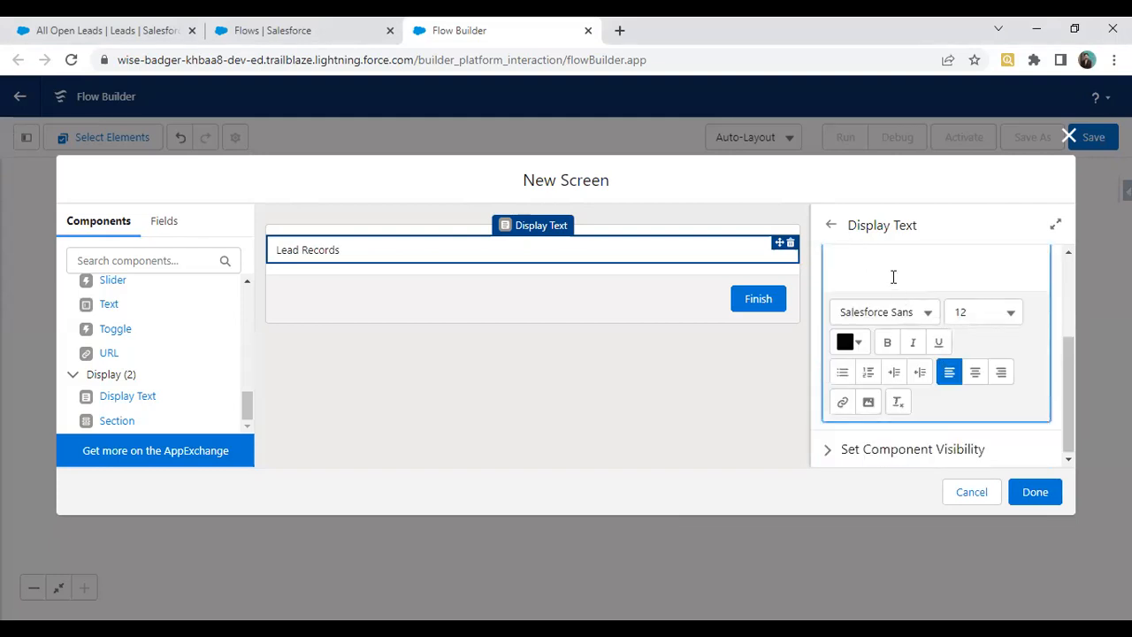
click(974, 372)
scroll(960, 389, up, 2)
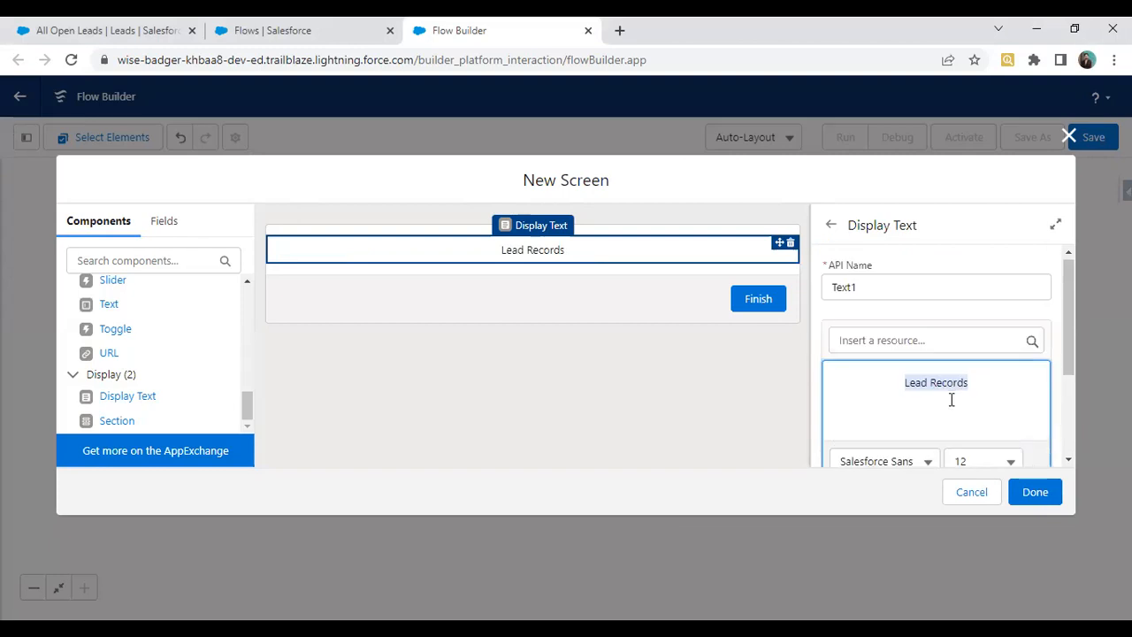
Set the Lead Records text to font size 20 and make it bold
click(983, 461)
click(928, 550)
scroll(999, 368, down, 2)
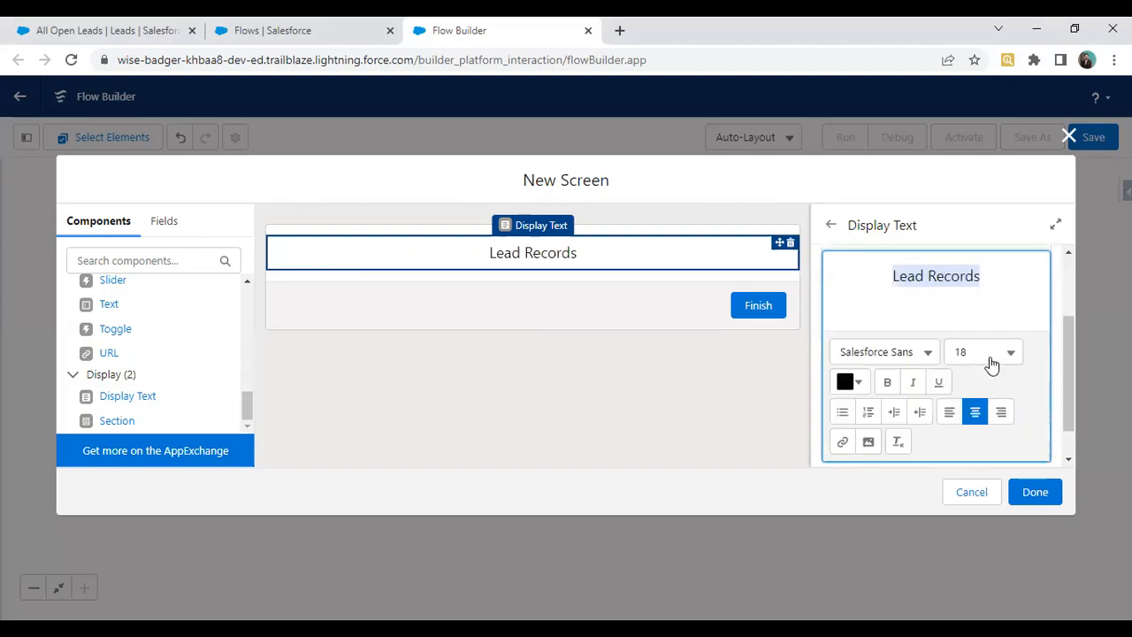
click(991, 364)
click(999, 565)
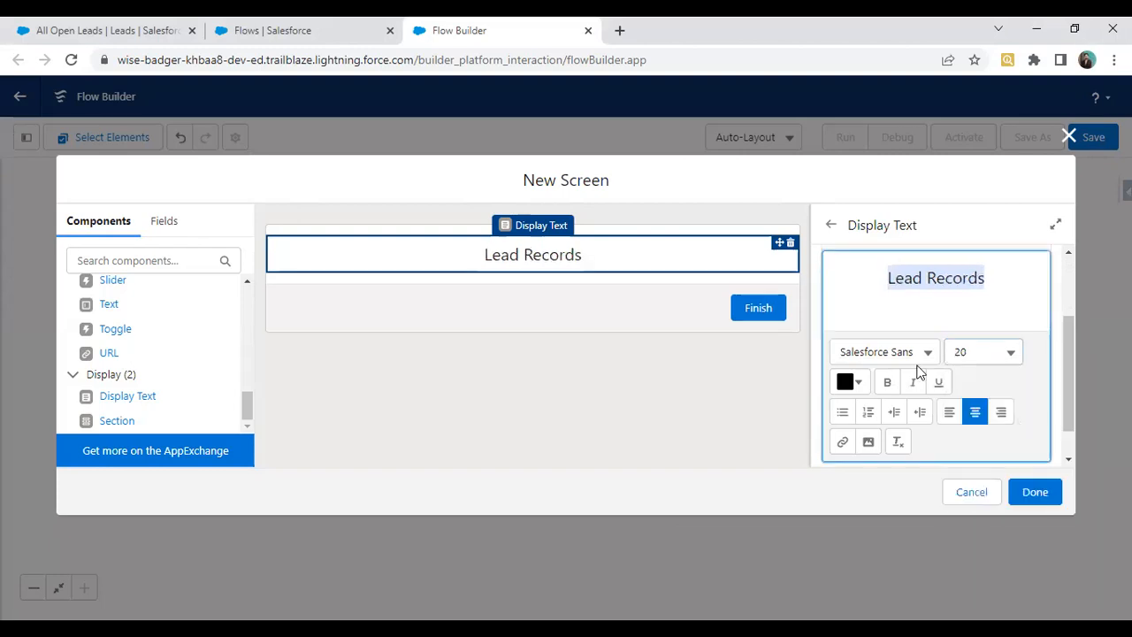
click(887, 382)
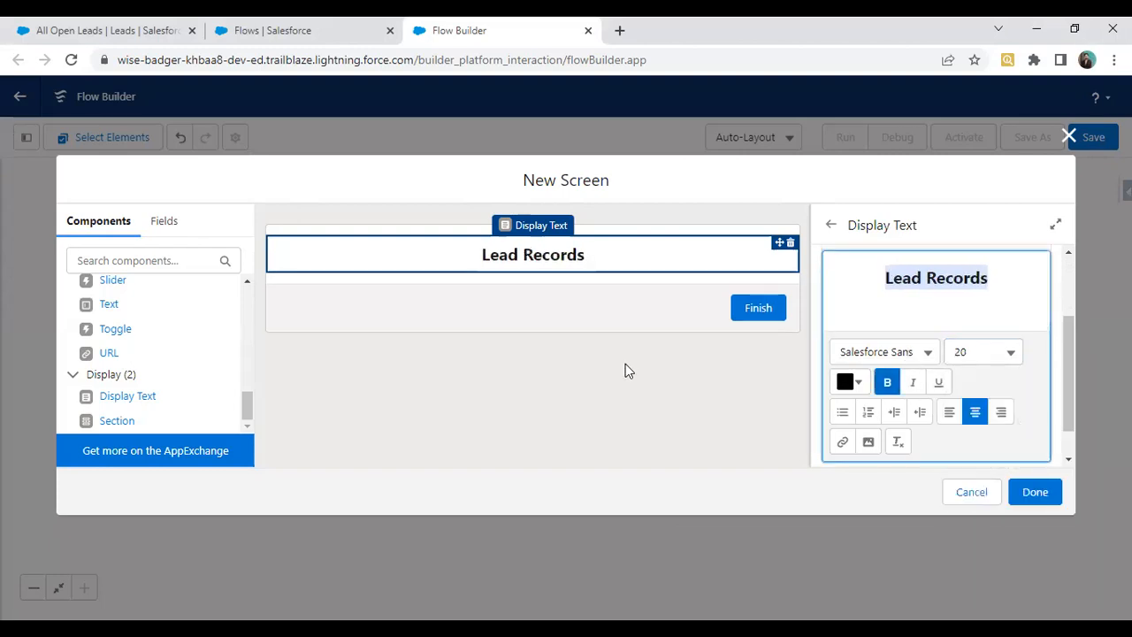
click(596, 391)
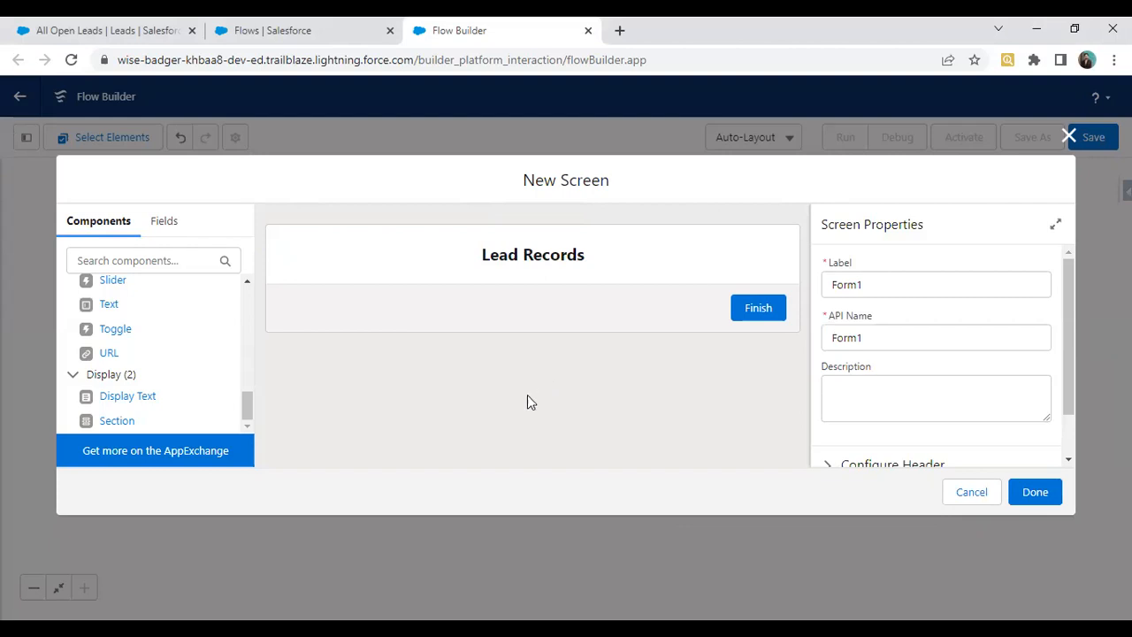
Add a Data Table (Beta) component below the Lead Records text and set its API name to Leads
drag(248, 406, 248, 288)
scroll(159, 369, down, 2)
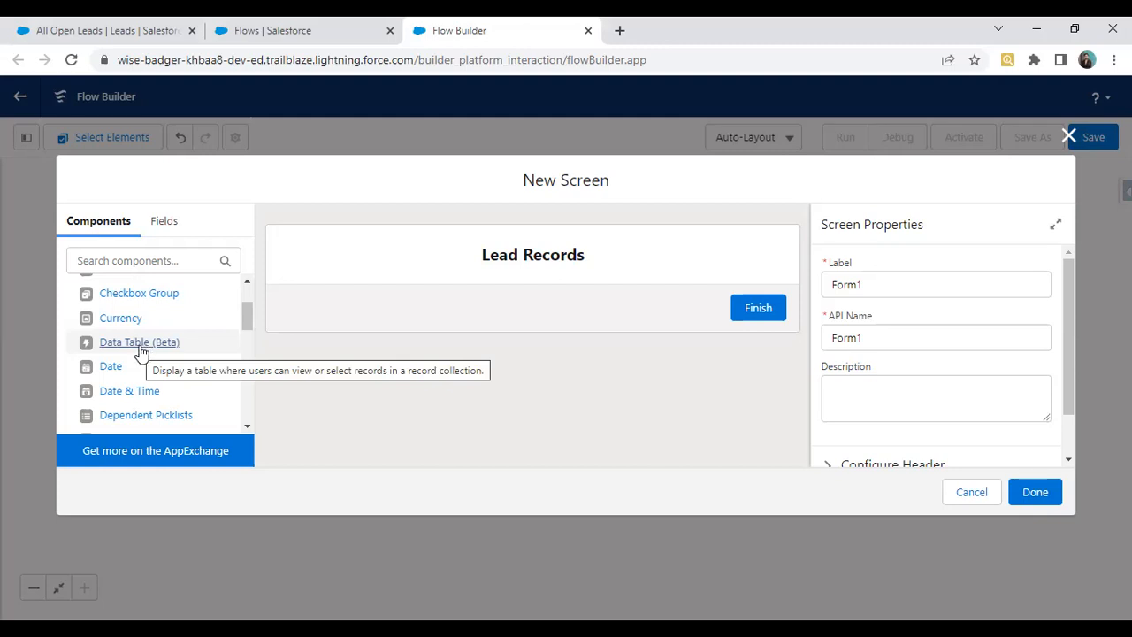
drag(137, 349, 390, 274)
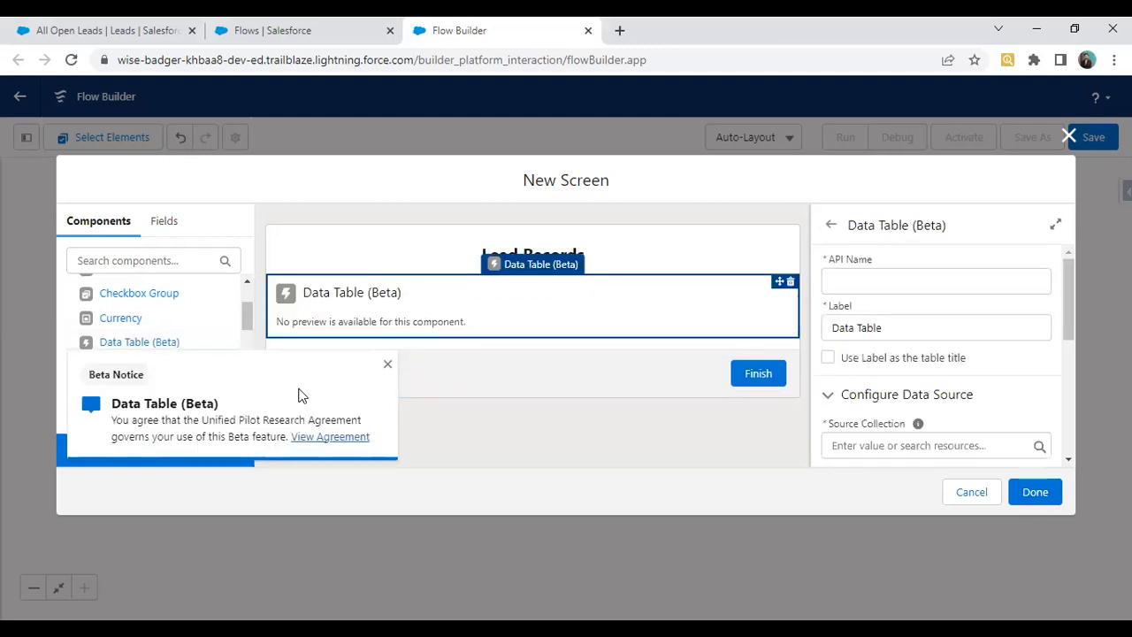
click(387, 363)
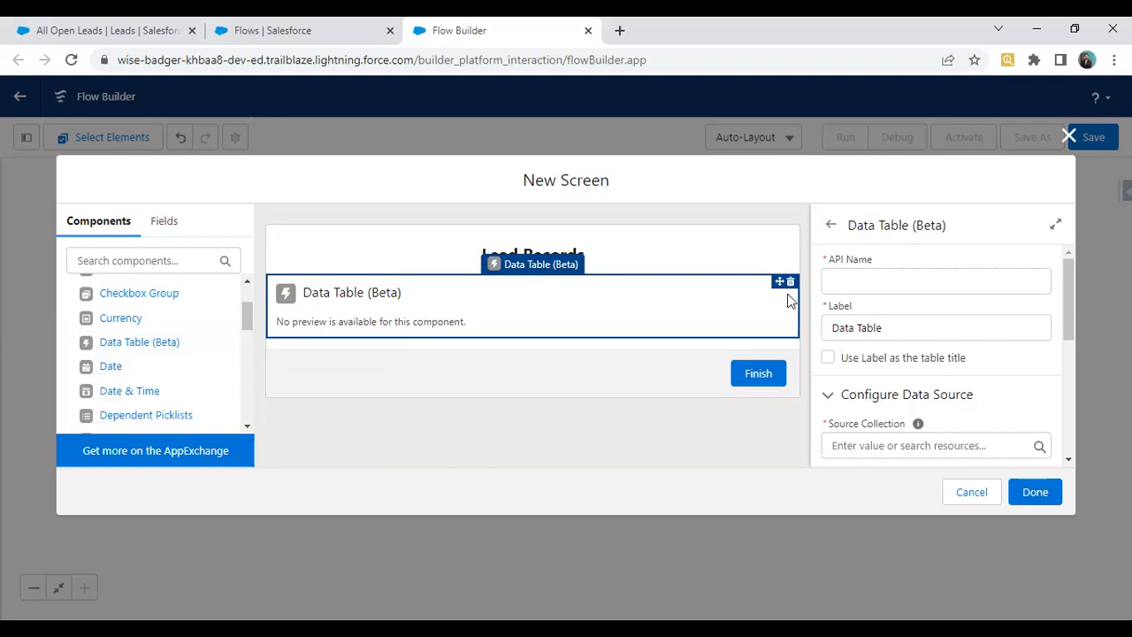
click(865, 280)
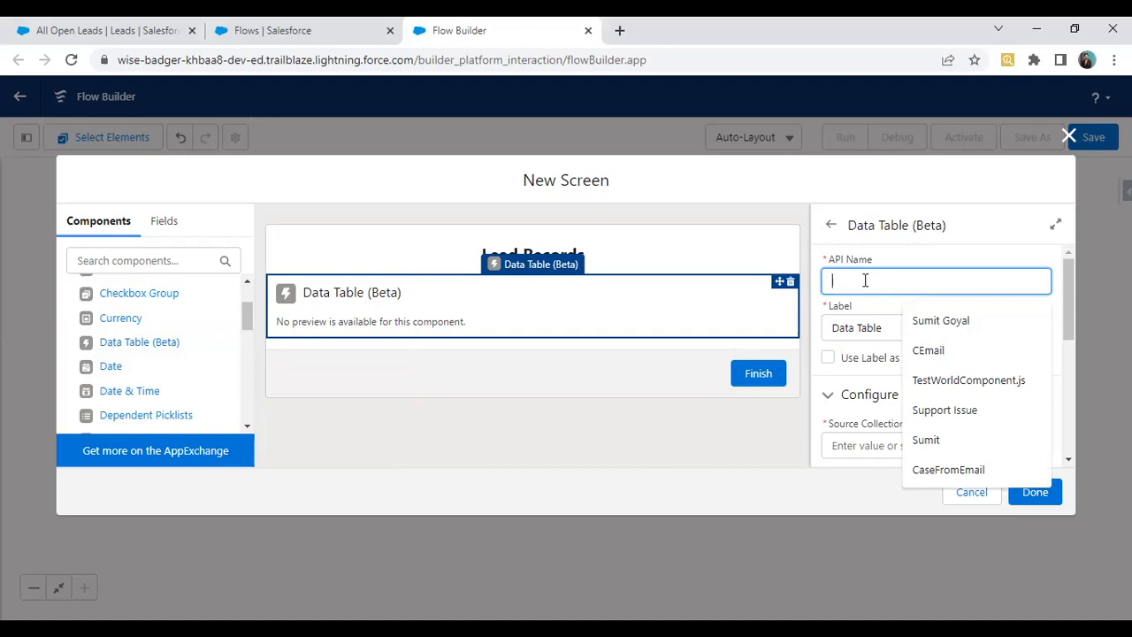
text(Leads)
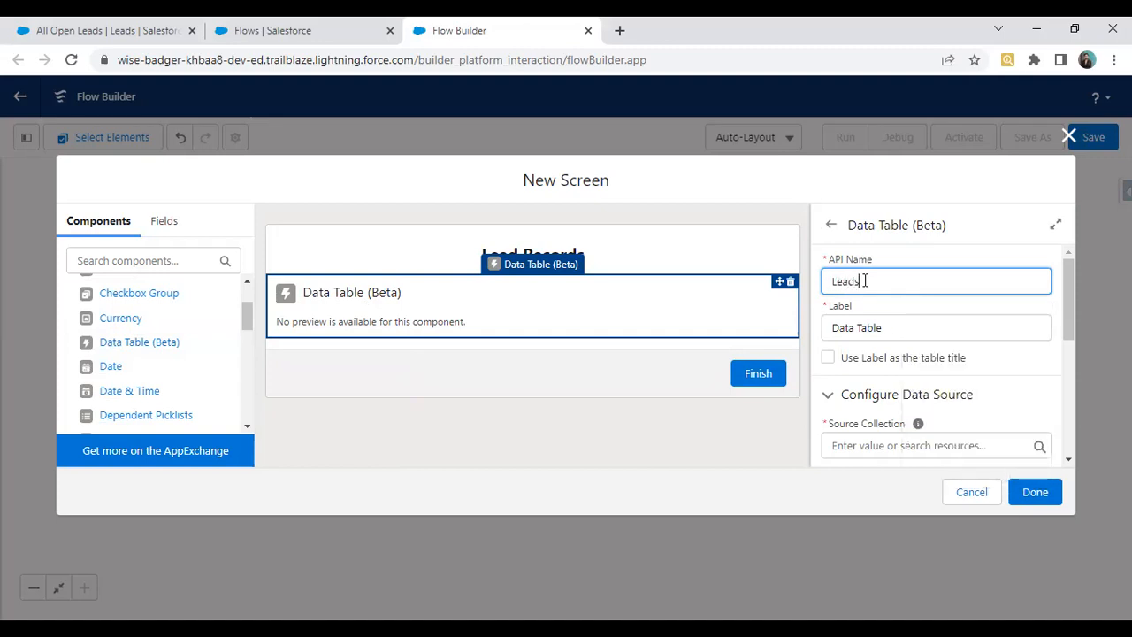
key(Tab)
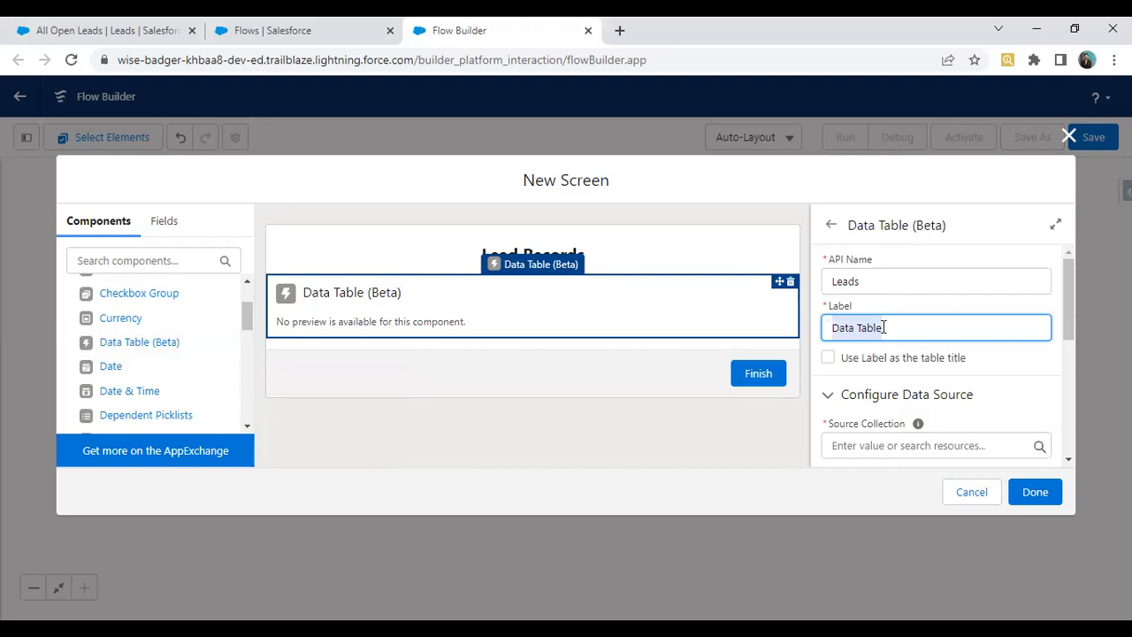
Set the data table's label to All Leads, leaving the option to use it as the table title off
click(828, 358)
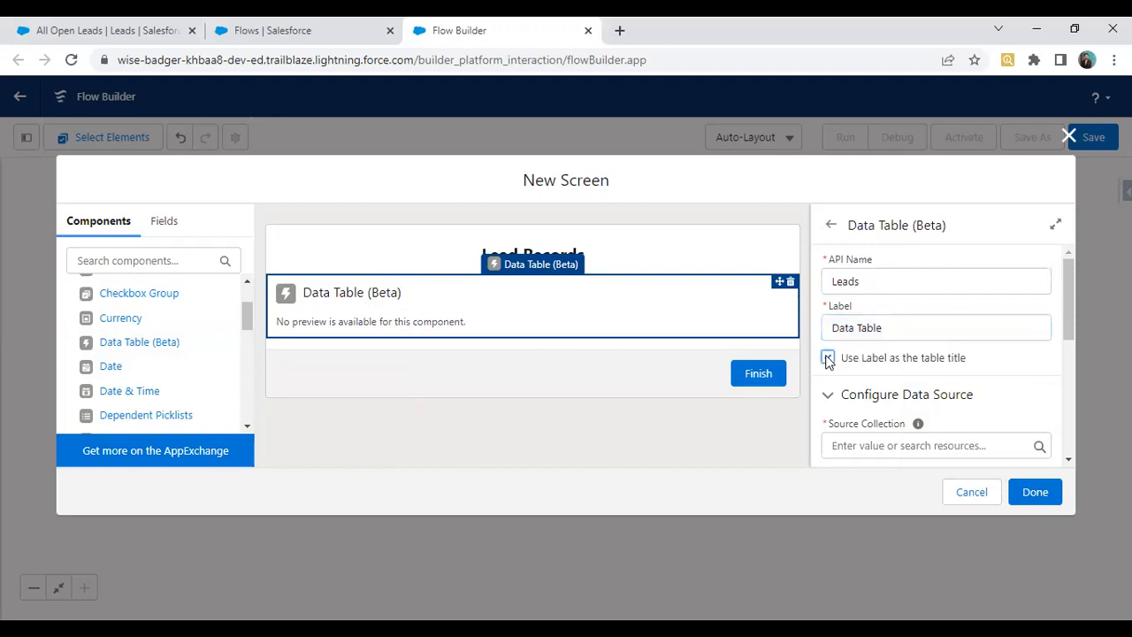
drag(884, 328, 818, 333)
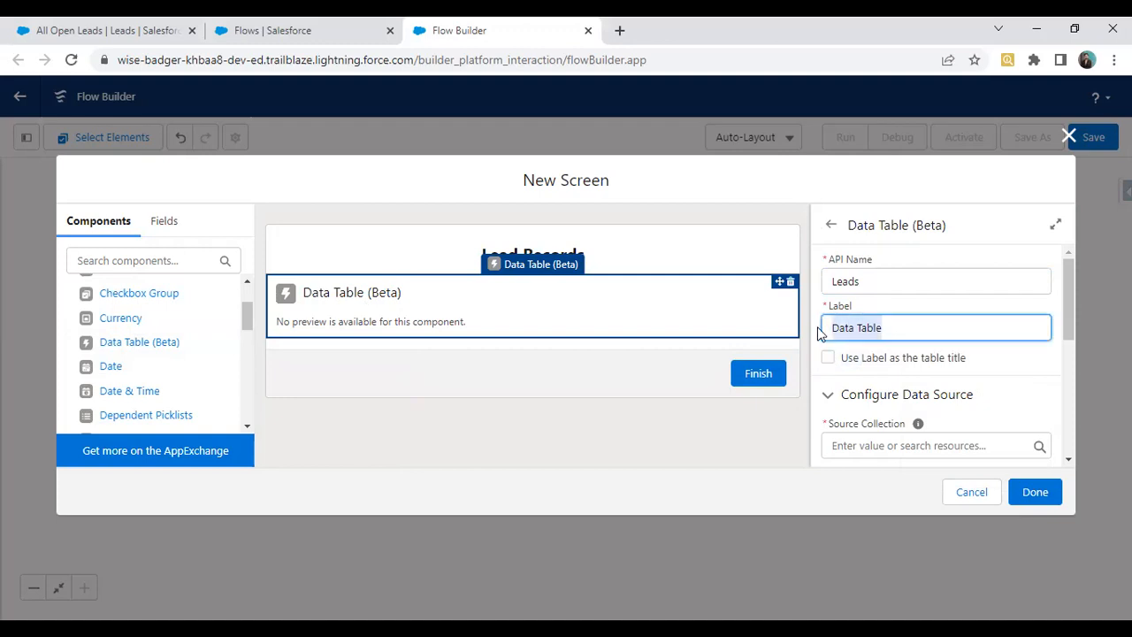
key(BackSpace)
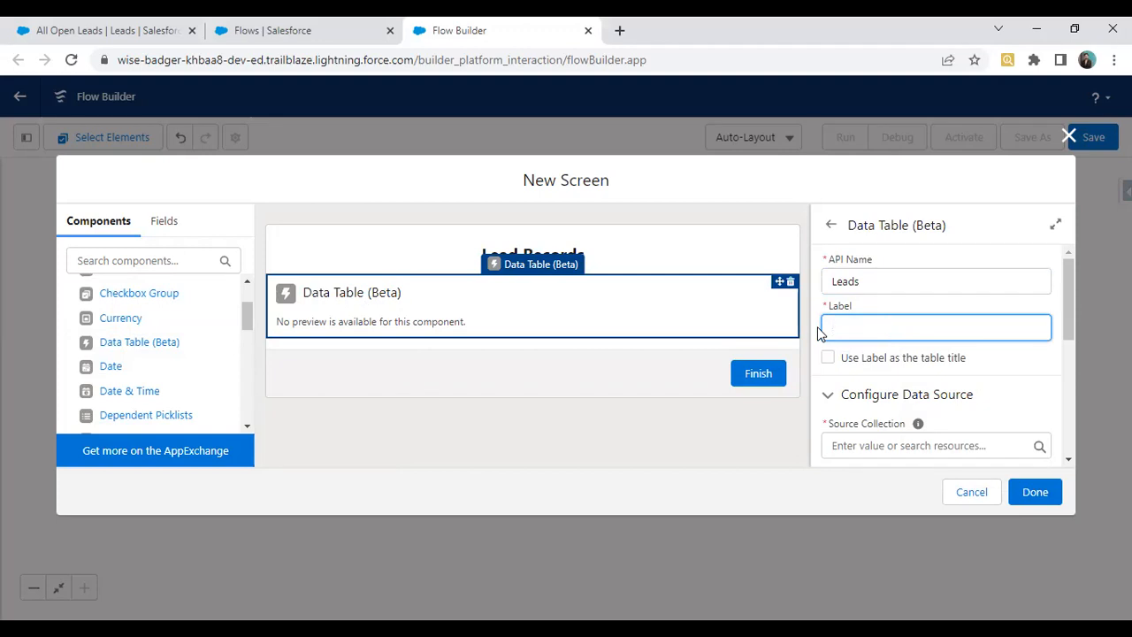
text(All Leads)
Set the data table's source collection to Leads from Fetch_Lead_Records
scroll(922, 335, down, 1)
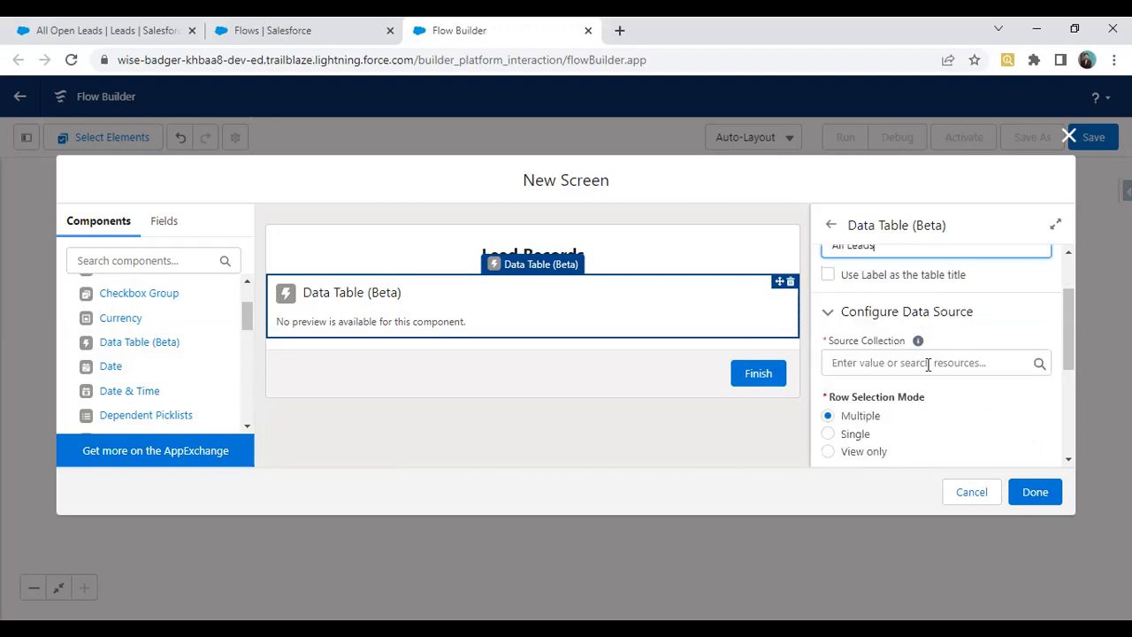
mouse_move(908, 341)
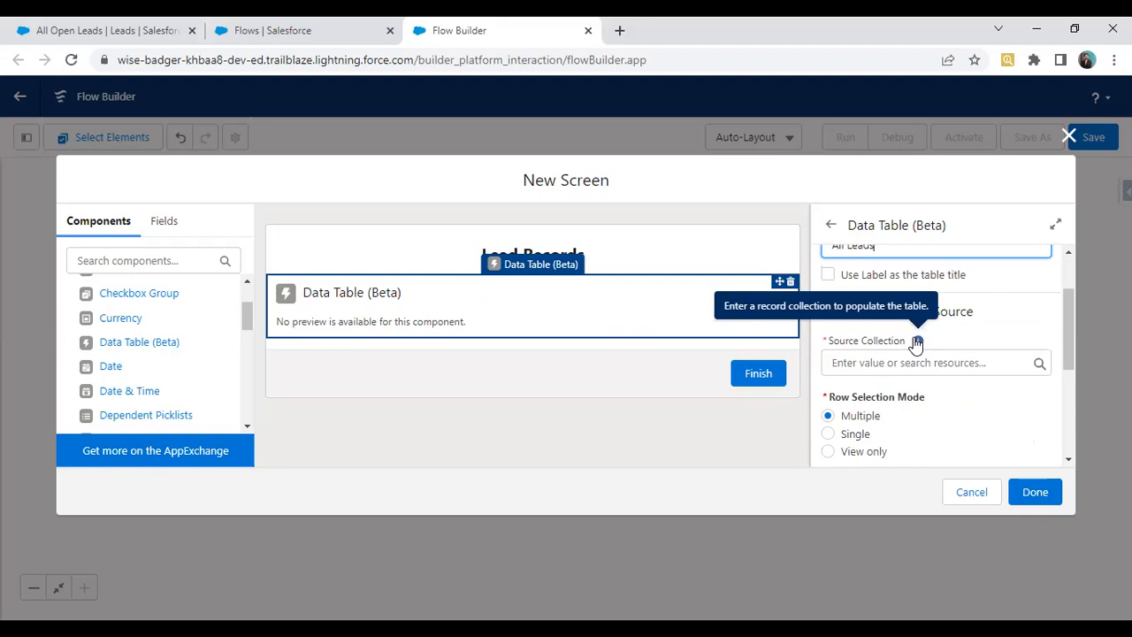
click(910, 364)
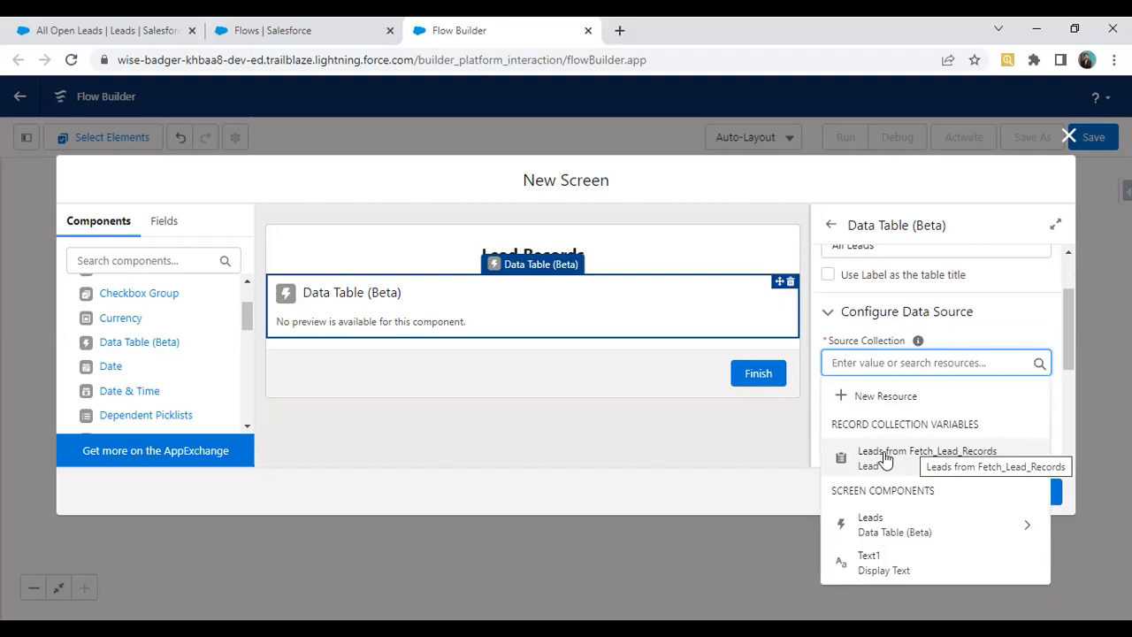
click(884, 458)
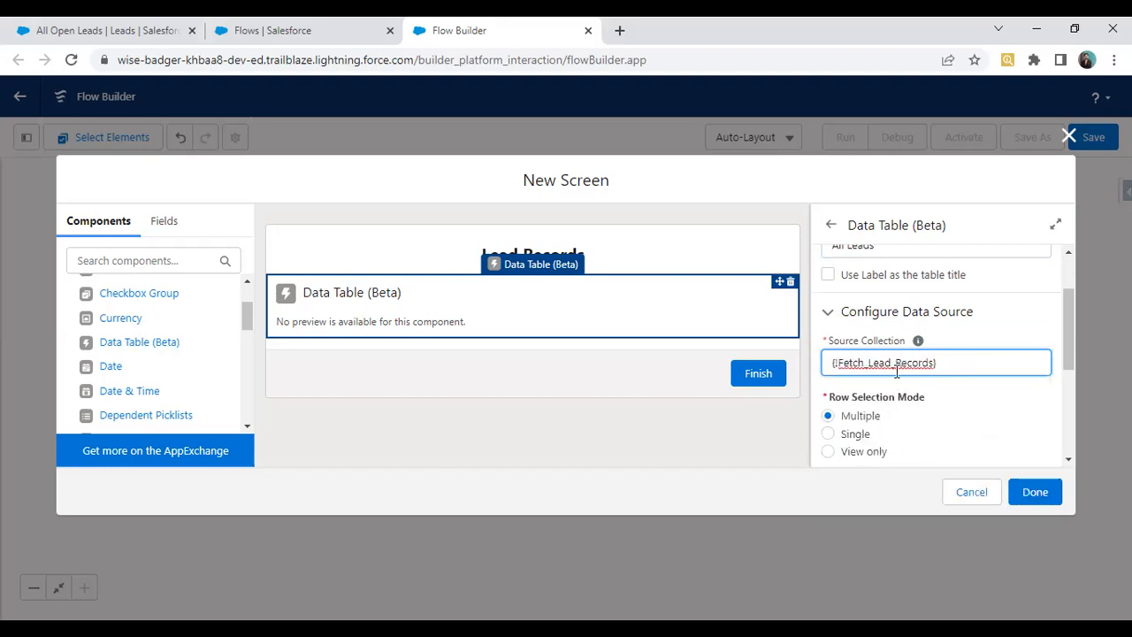
Examine the Row Selection Mode options and compare them with the row checkboxes in the All Open Leads list
scroll(939, 401, down, 2)
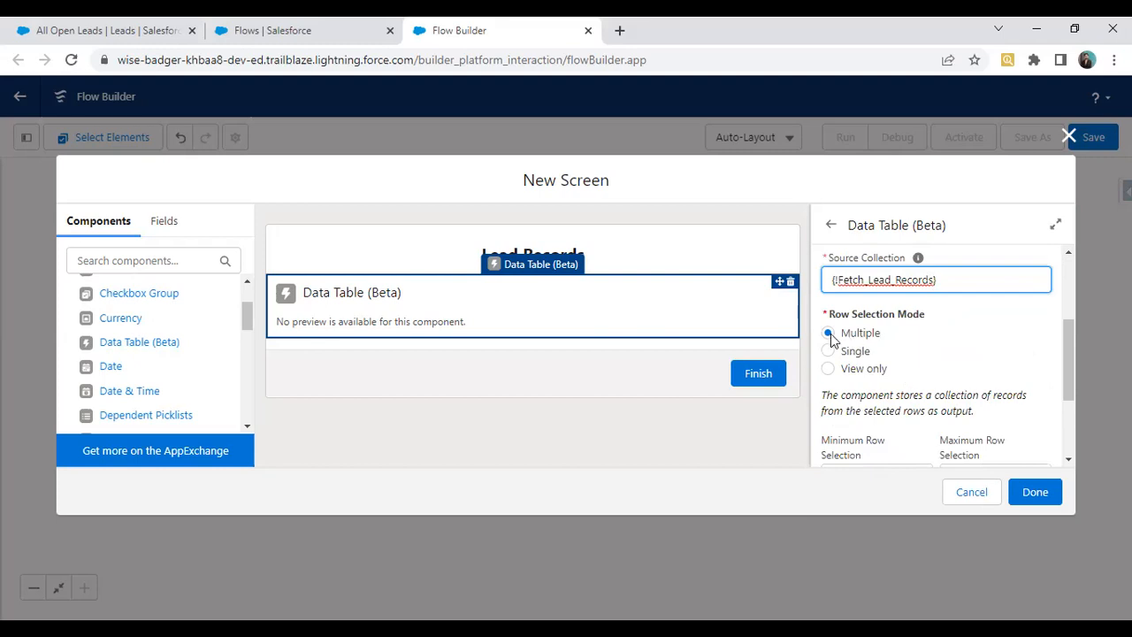
drag(829, 315, 912, 315)
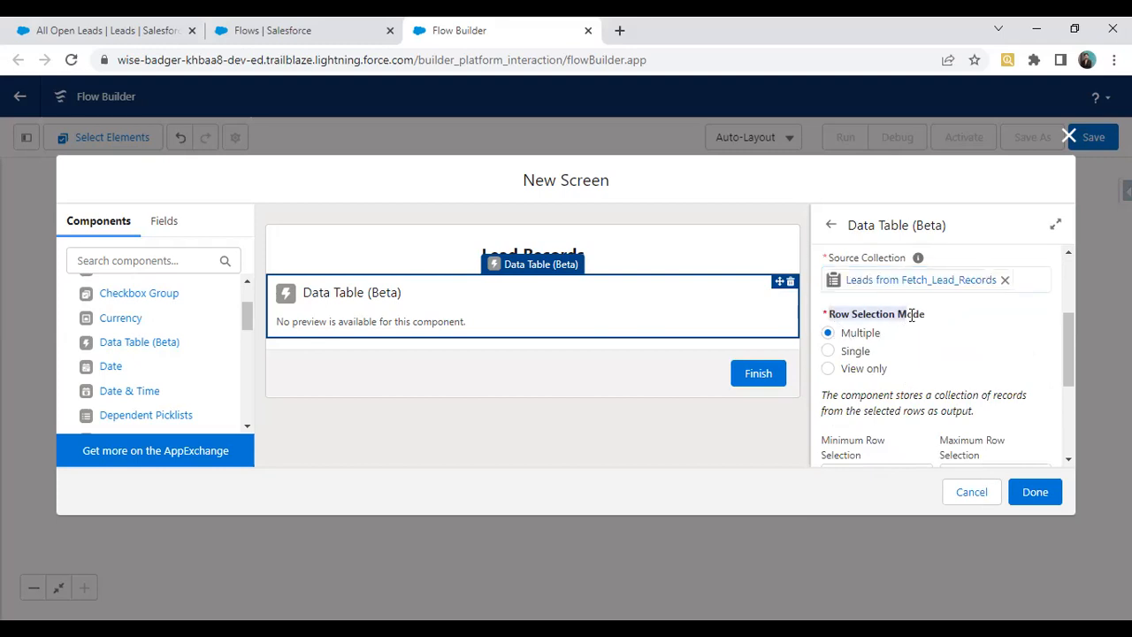
click(988, 385)
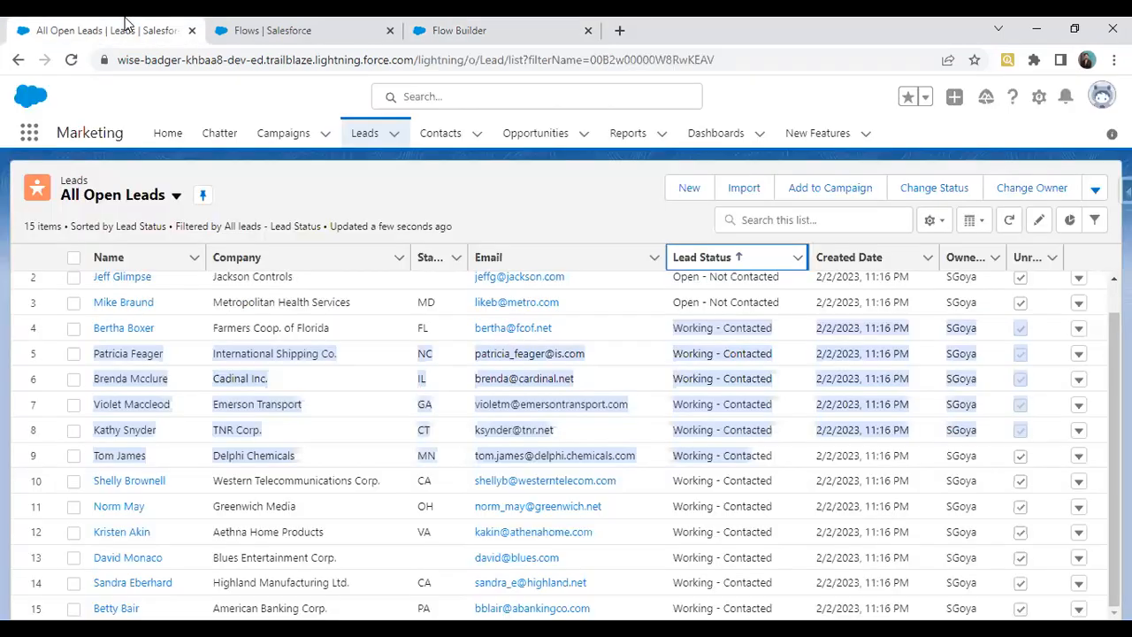
click(126, 27)
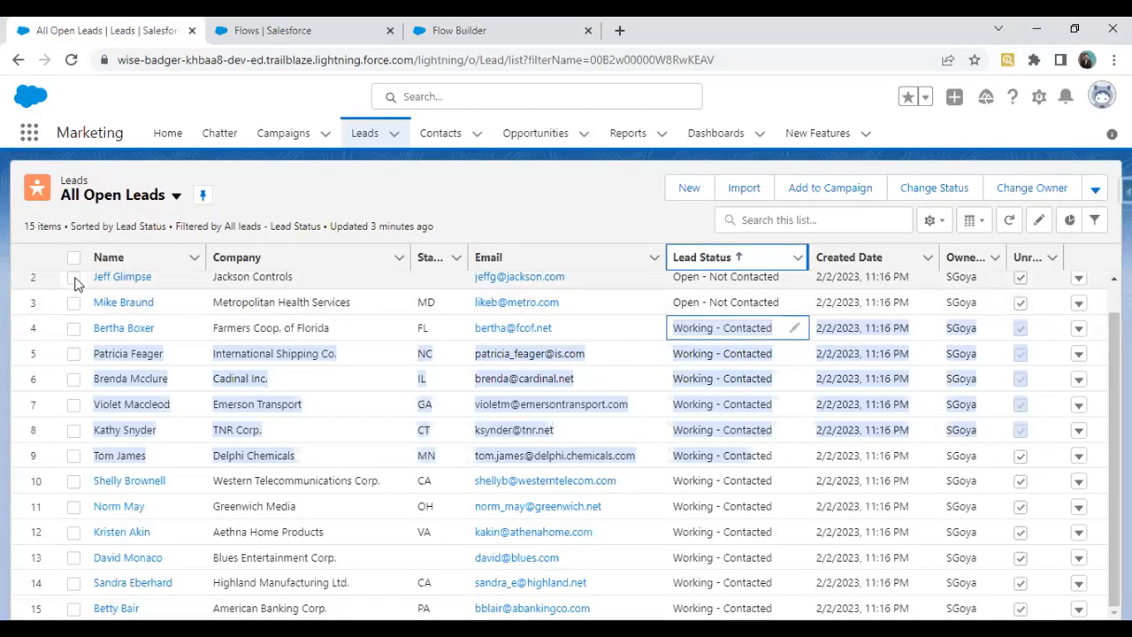
click(75, 282)
click(75, 312)
click(75, 314)
click(76, 314)
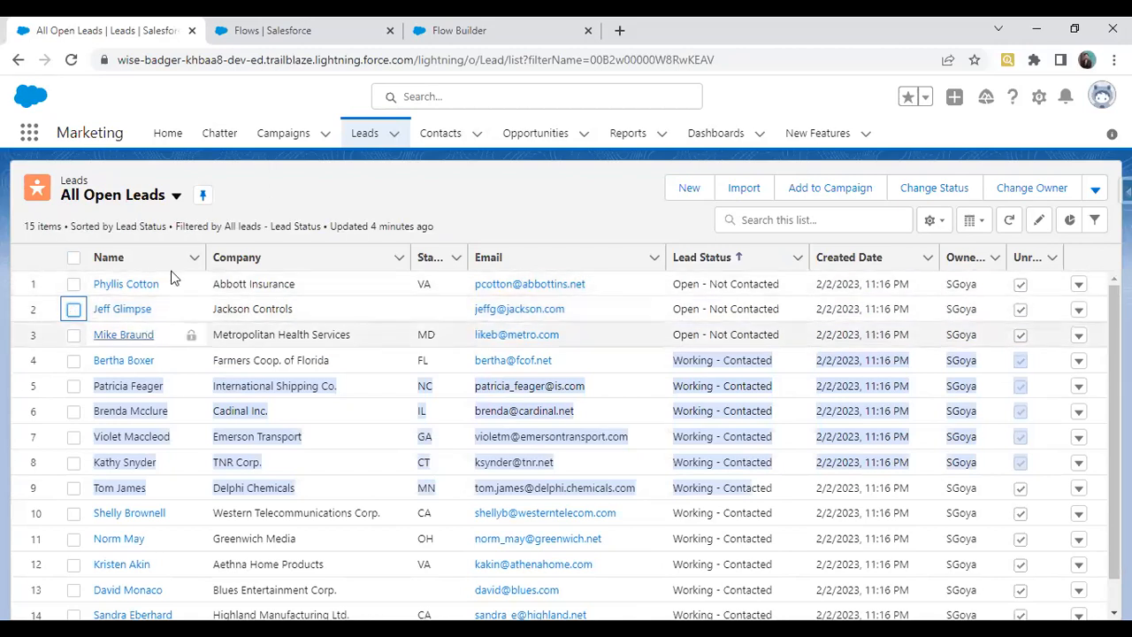
click(460, 31)
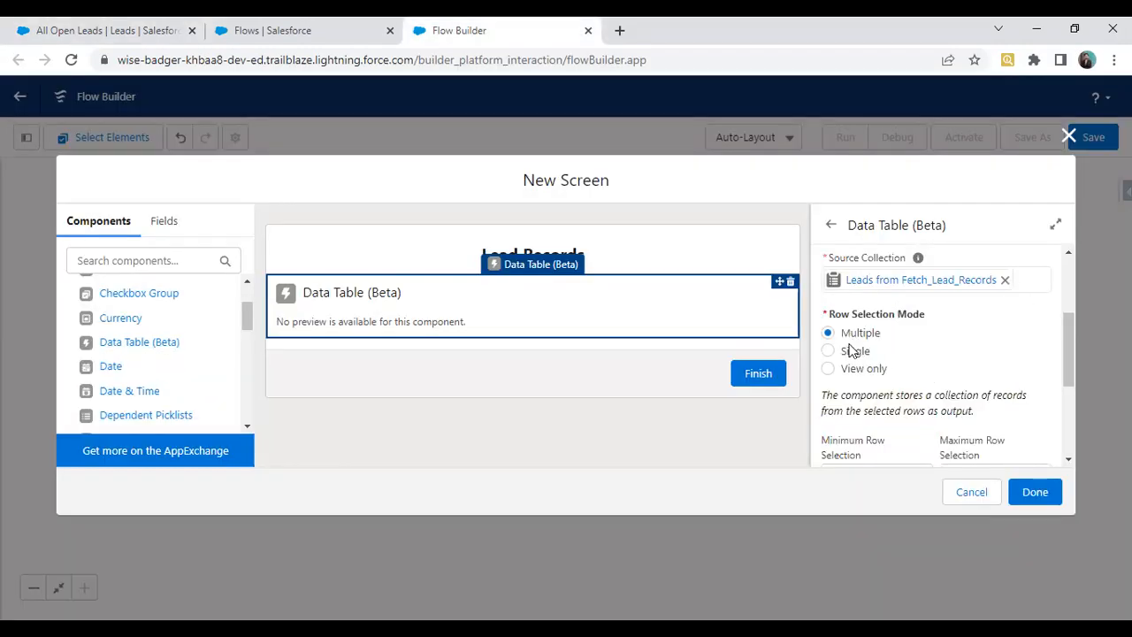
Set the data table's row selection mode to View only after trying the Single option
click(828, 369)
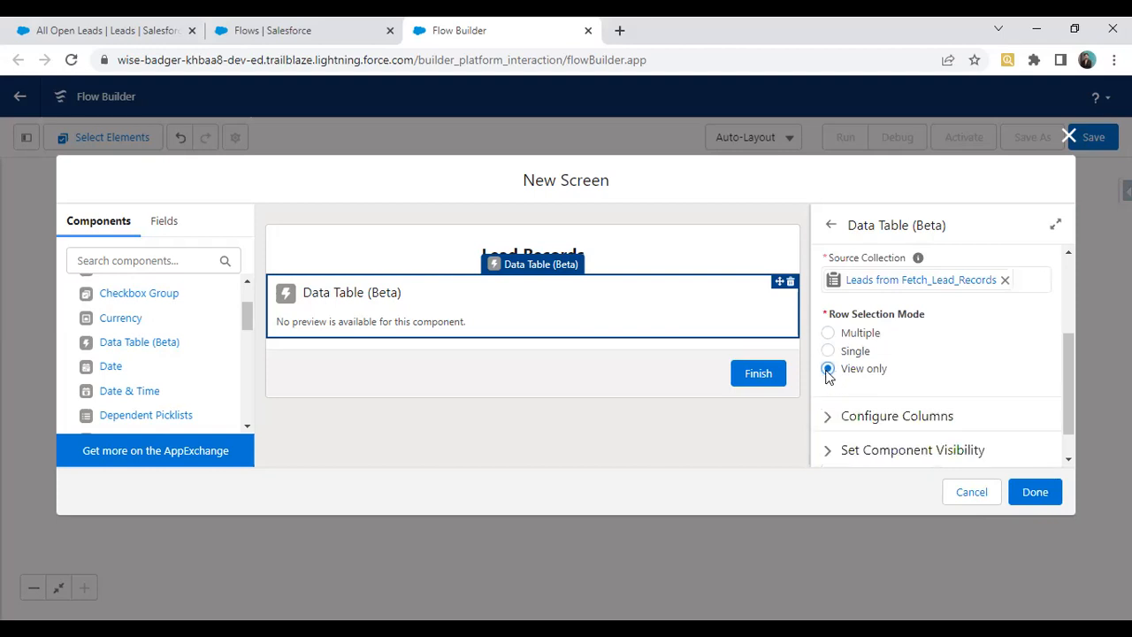
click(828, 350)
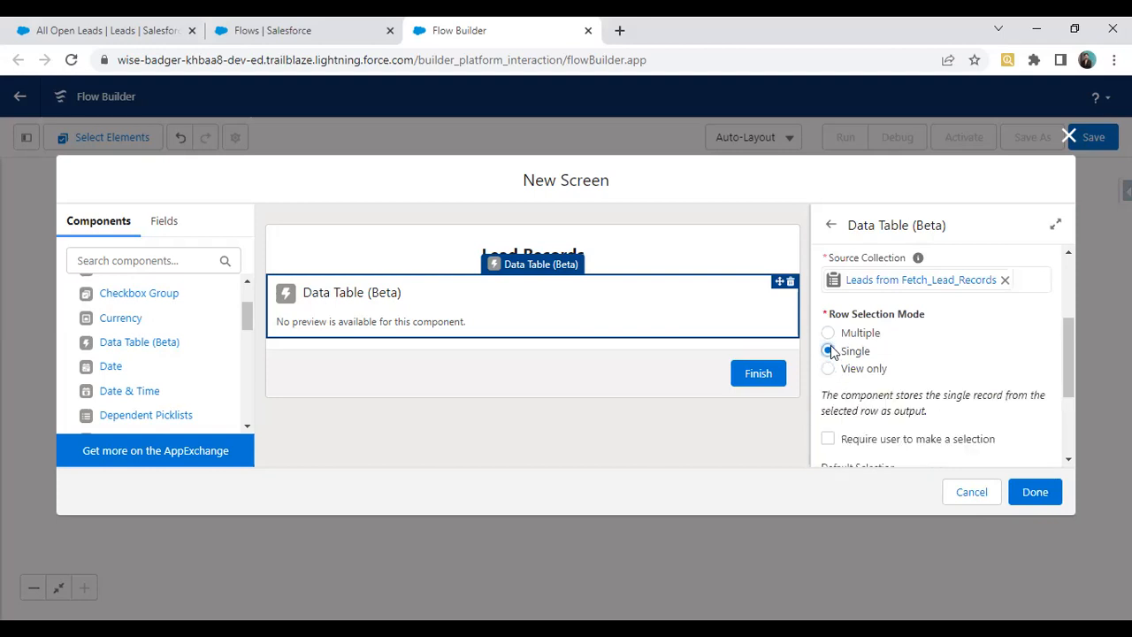
scroll(928, 390, down, 2)
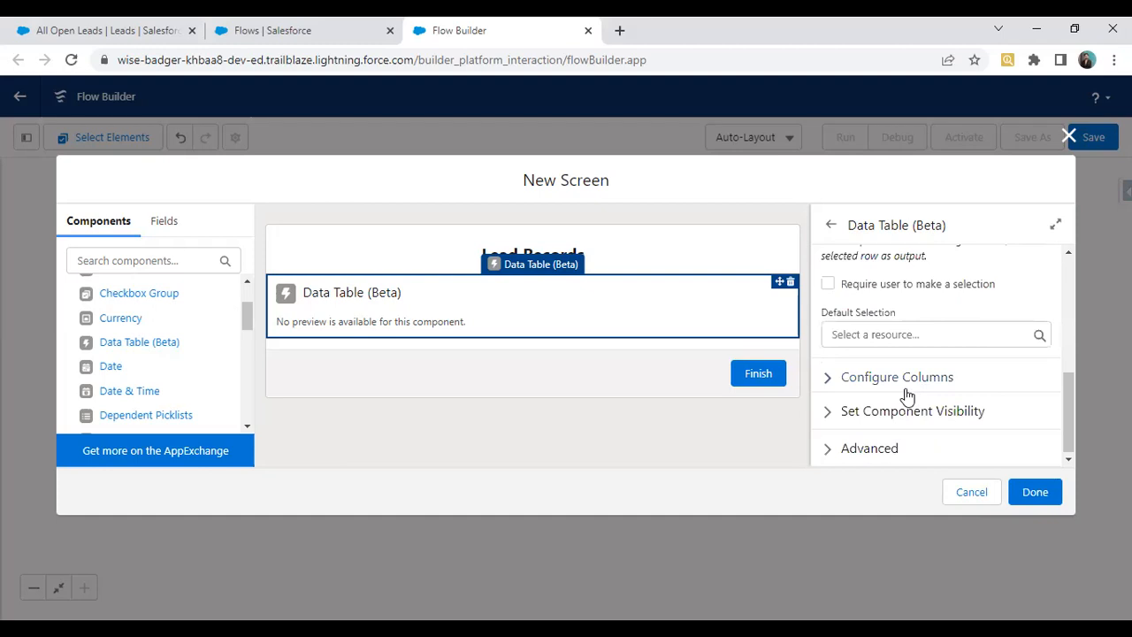
scroll(906, 393, up, 1)
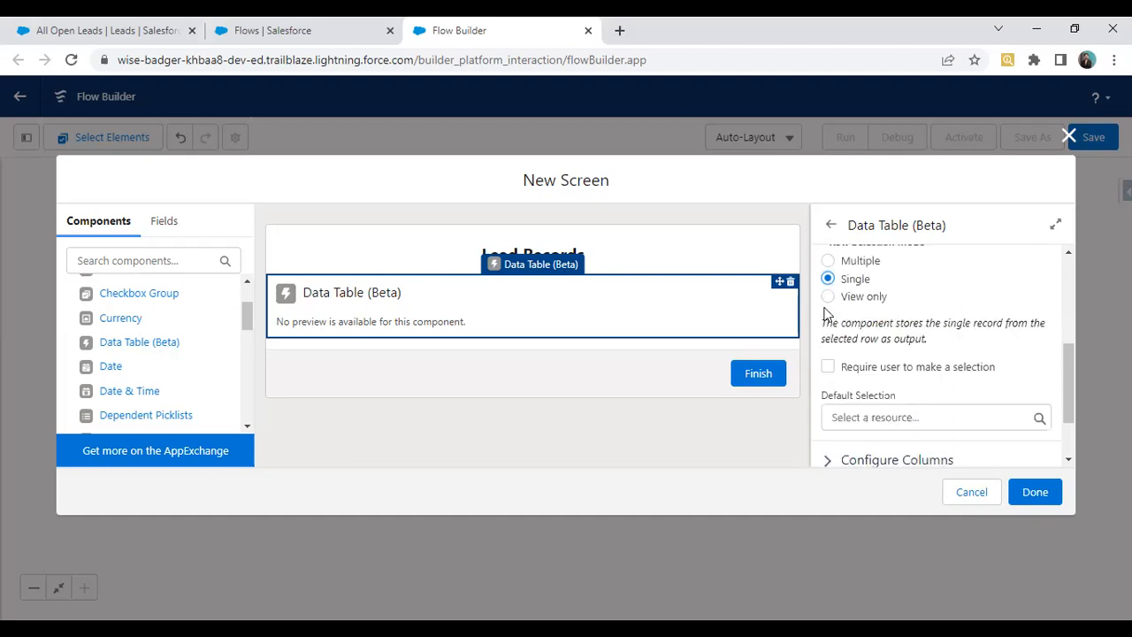
click(830, 297)
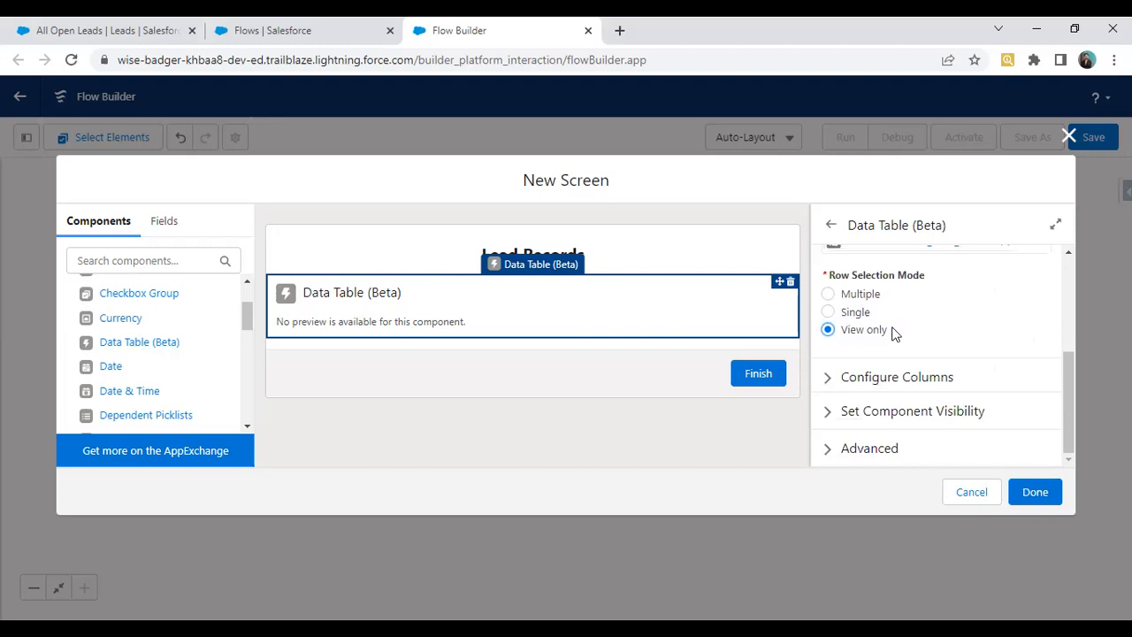
Configure the data table's first column with Name (Full Name) as source field, using the All Open Leads list as reference
click(829, 378)
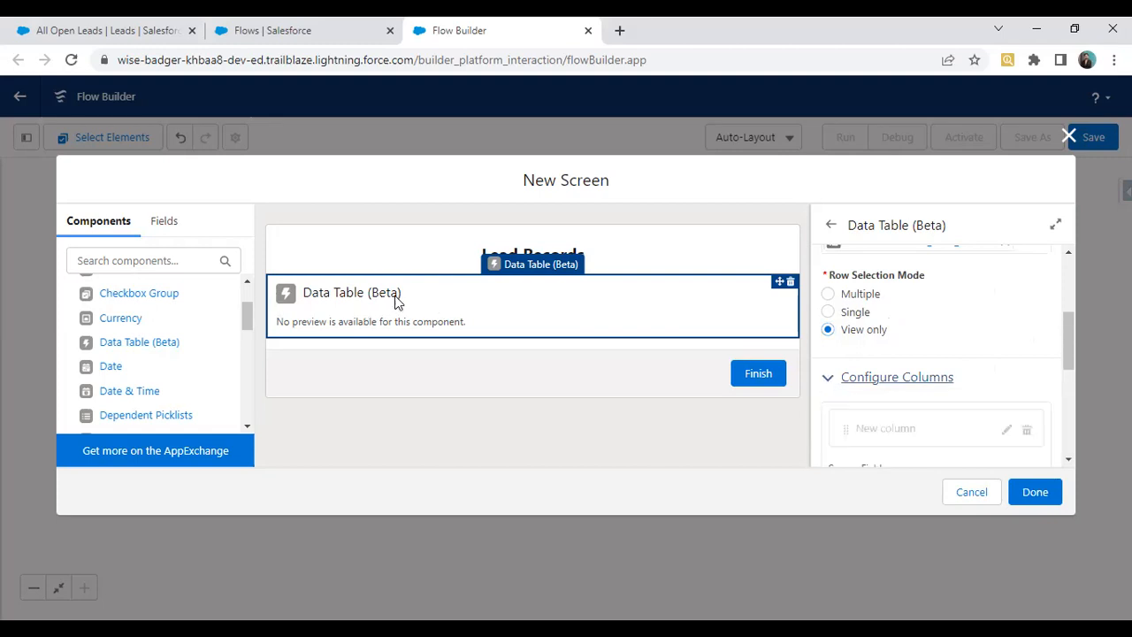
click(165, 25)
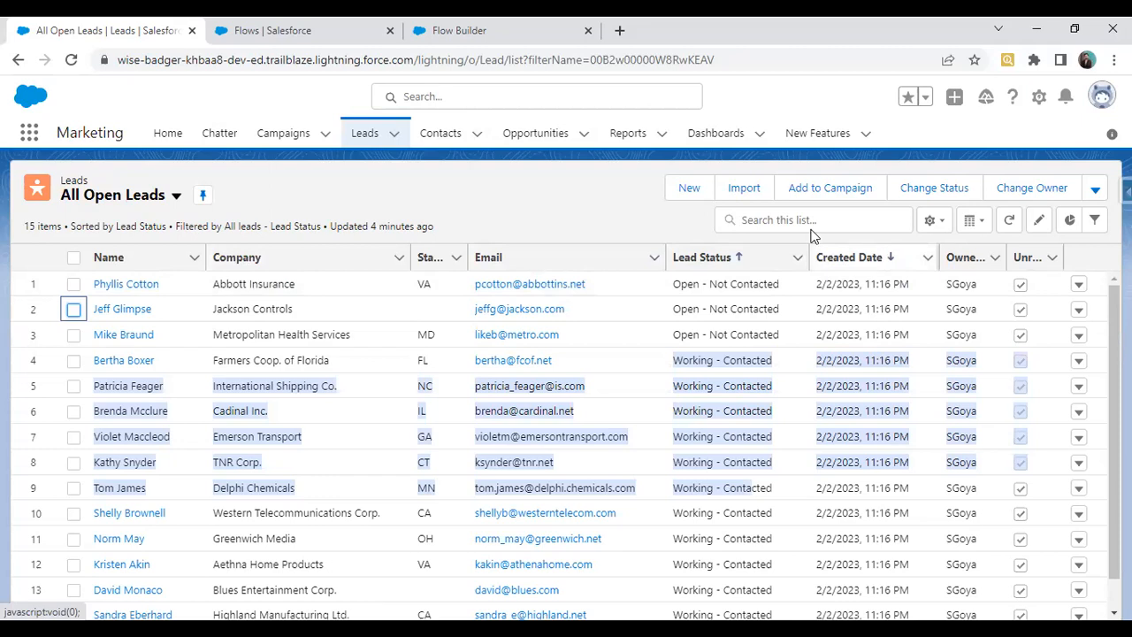
click(478, 30)
scroll(955, 385, down, 3)
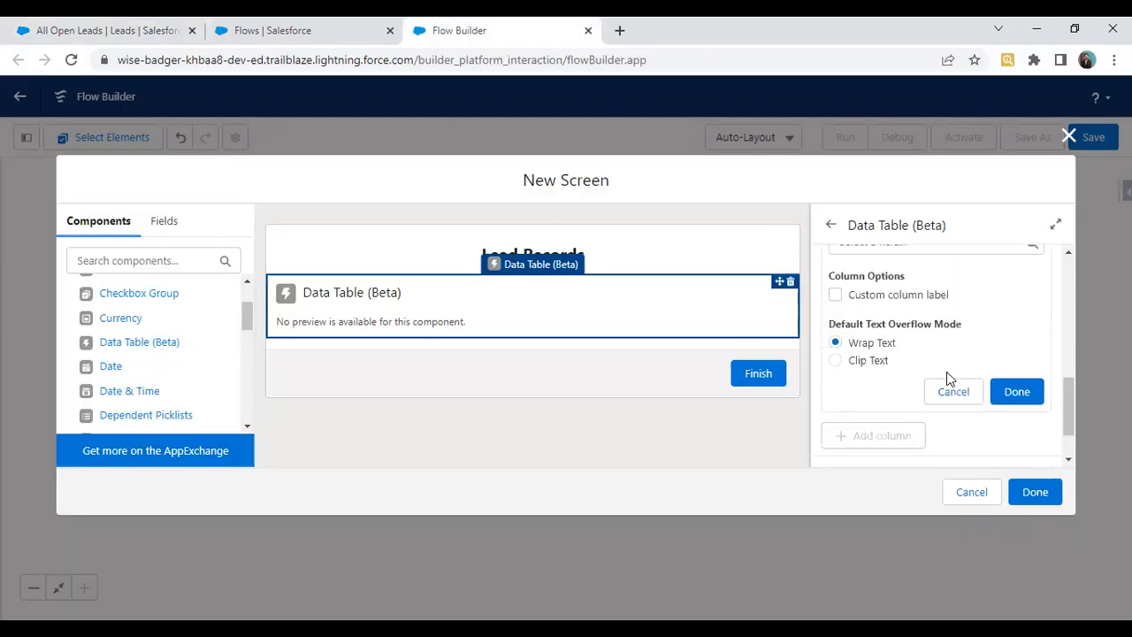
scroll(919, 354, up, 2)
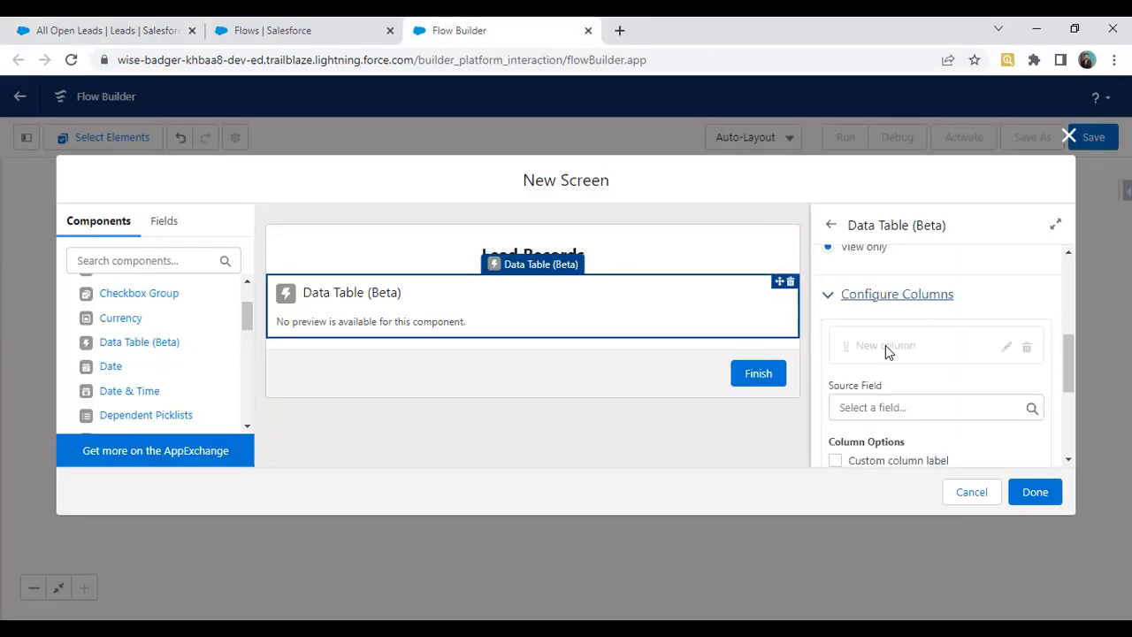
click(889, 409)
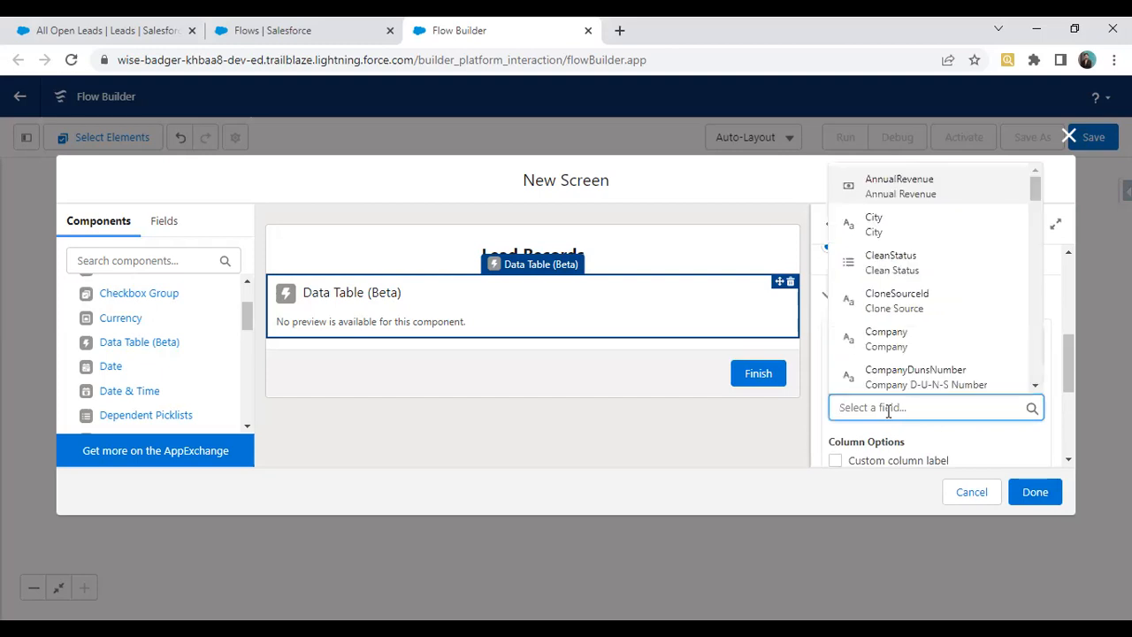
text(NAme)
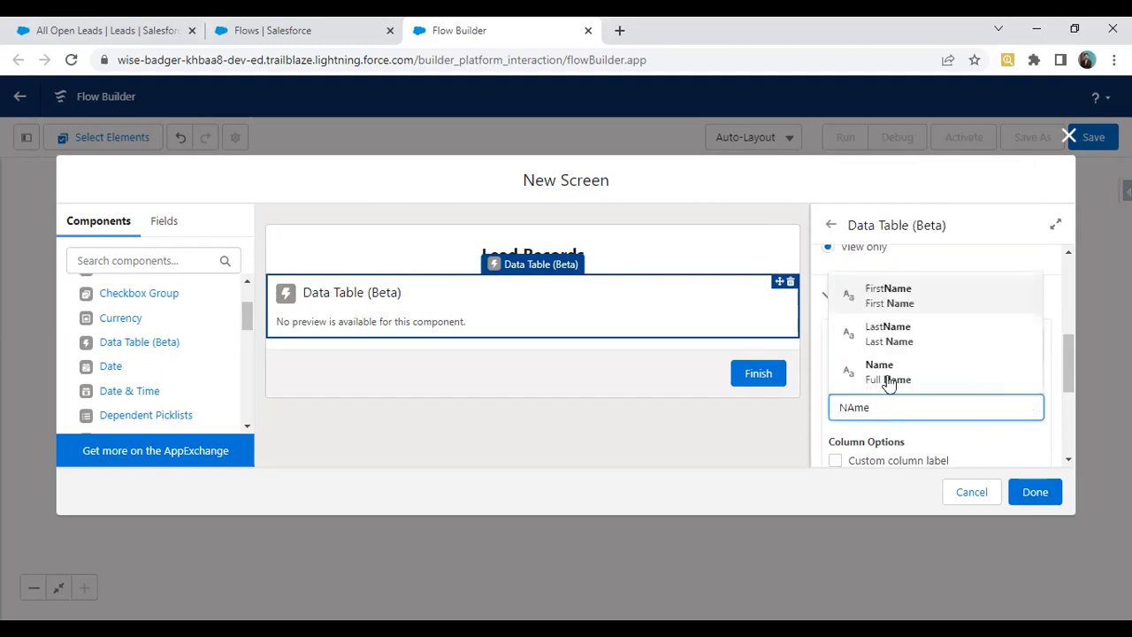
click(888, 375)
scroll(919, 394, down, 1)
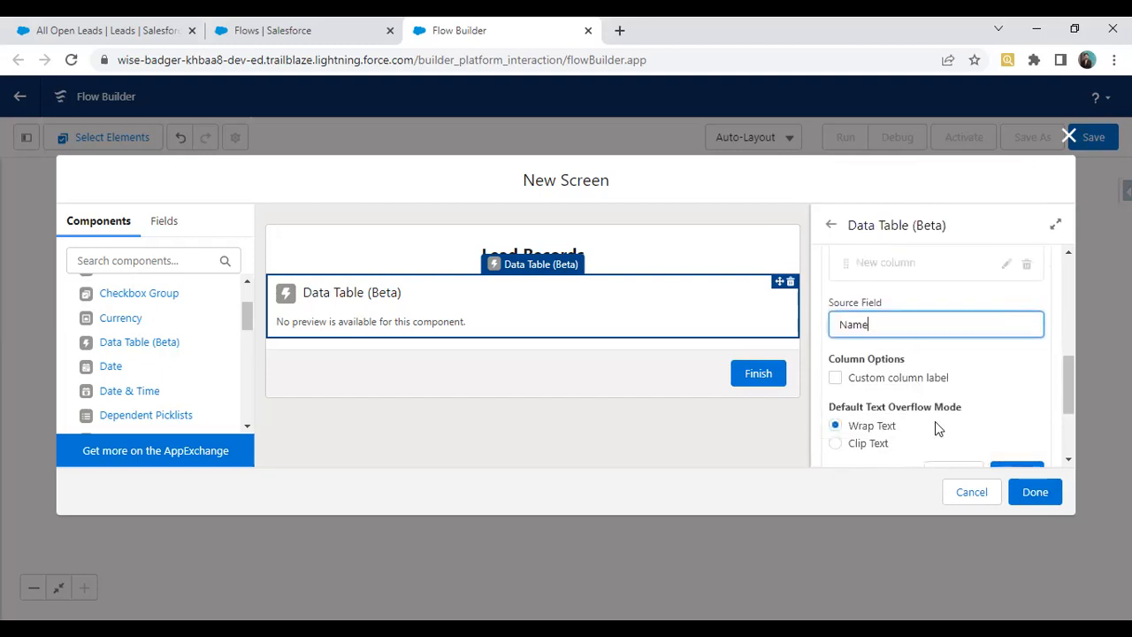
scroll(972, 396, down, 1)
click(1019, 392)
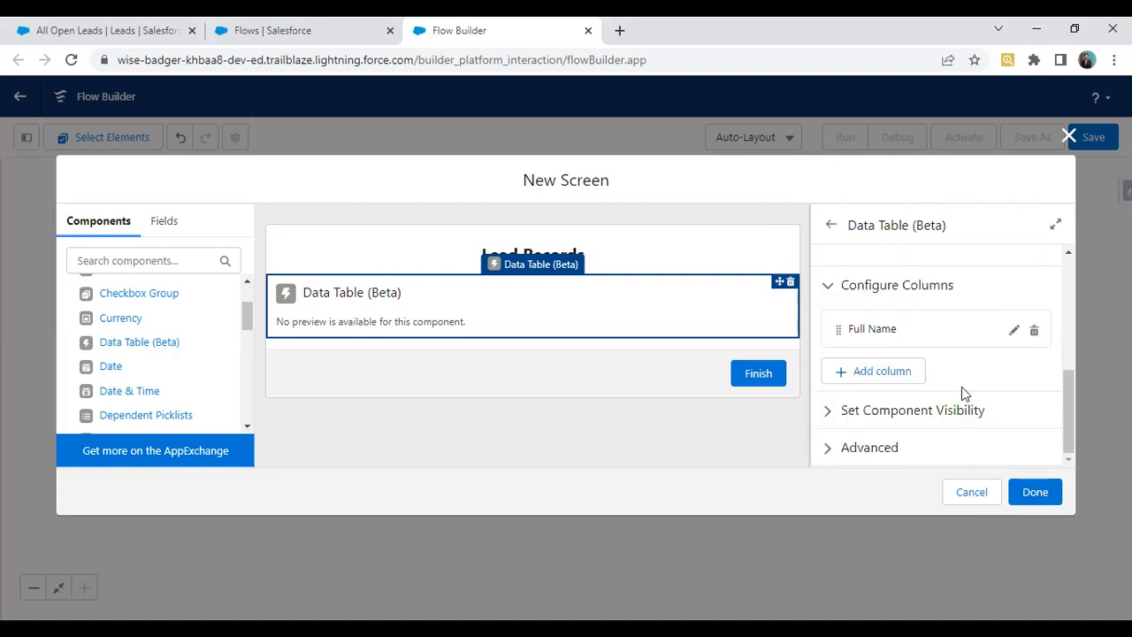
Add a second column to the data table with Company as its source field
click(872, 374)
click(149, 23)
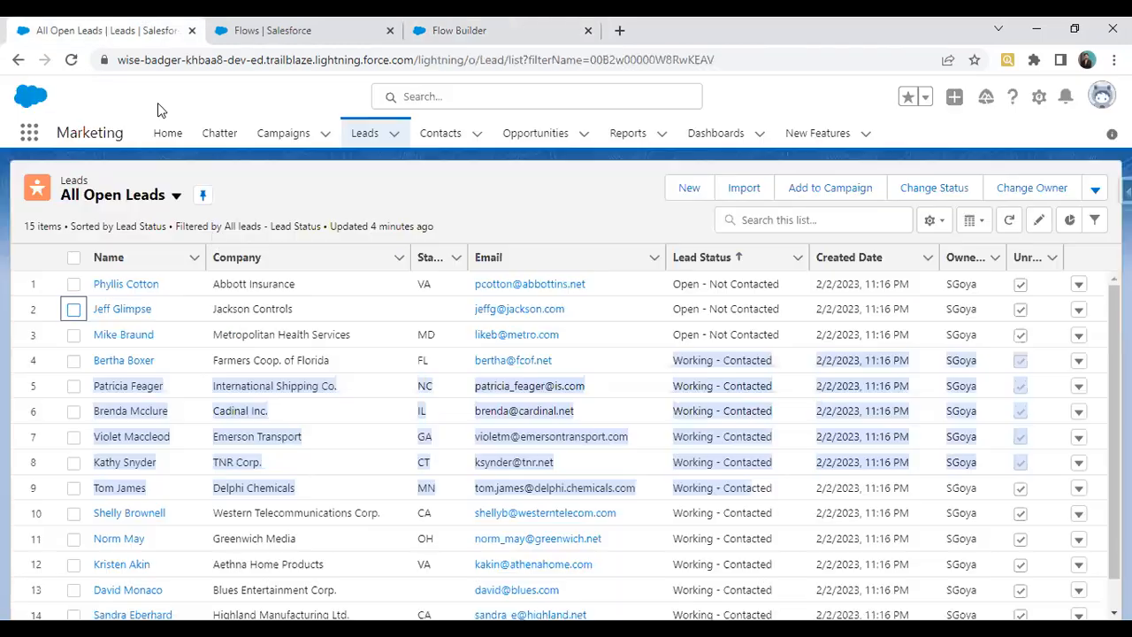
click(477, 30)
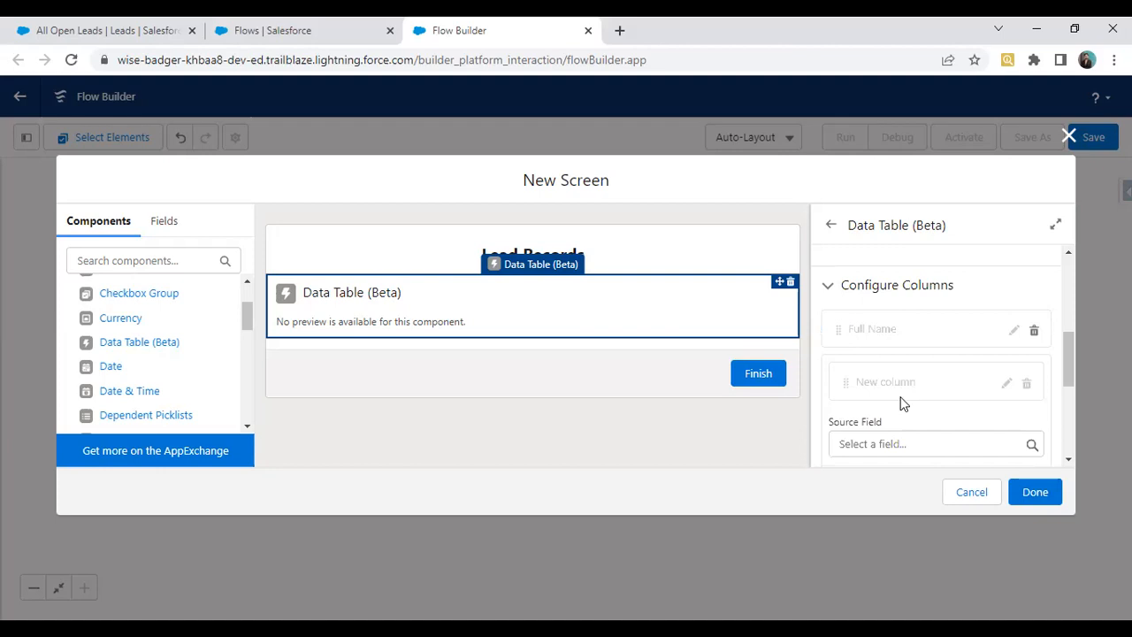
click(903, 442)
text(Company)
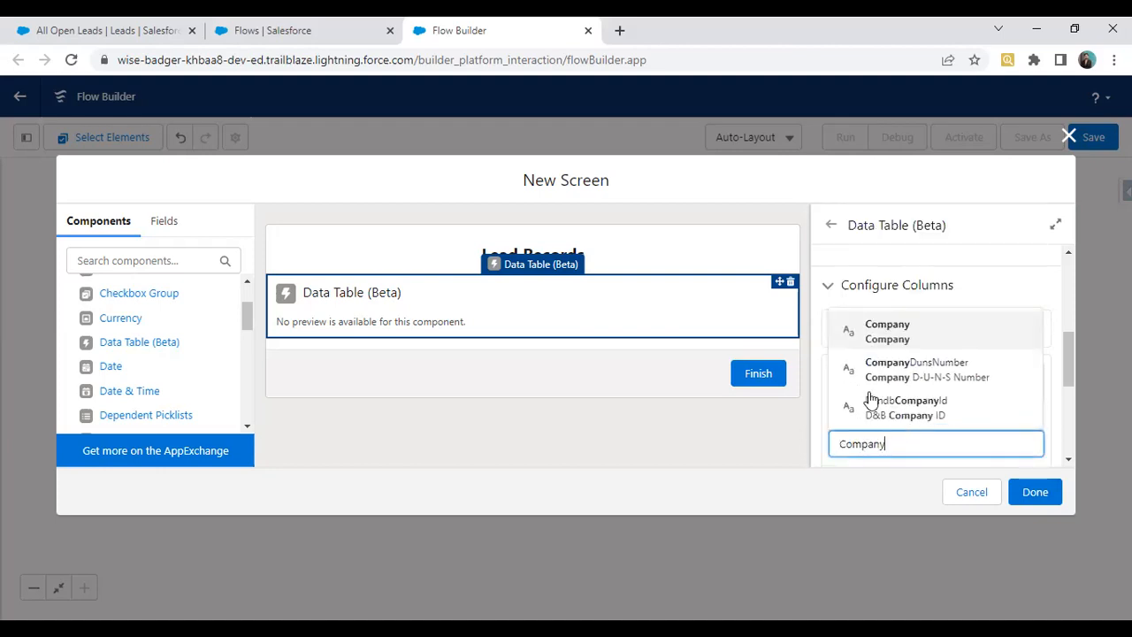
click(889, 332)
click(1016, 345)
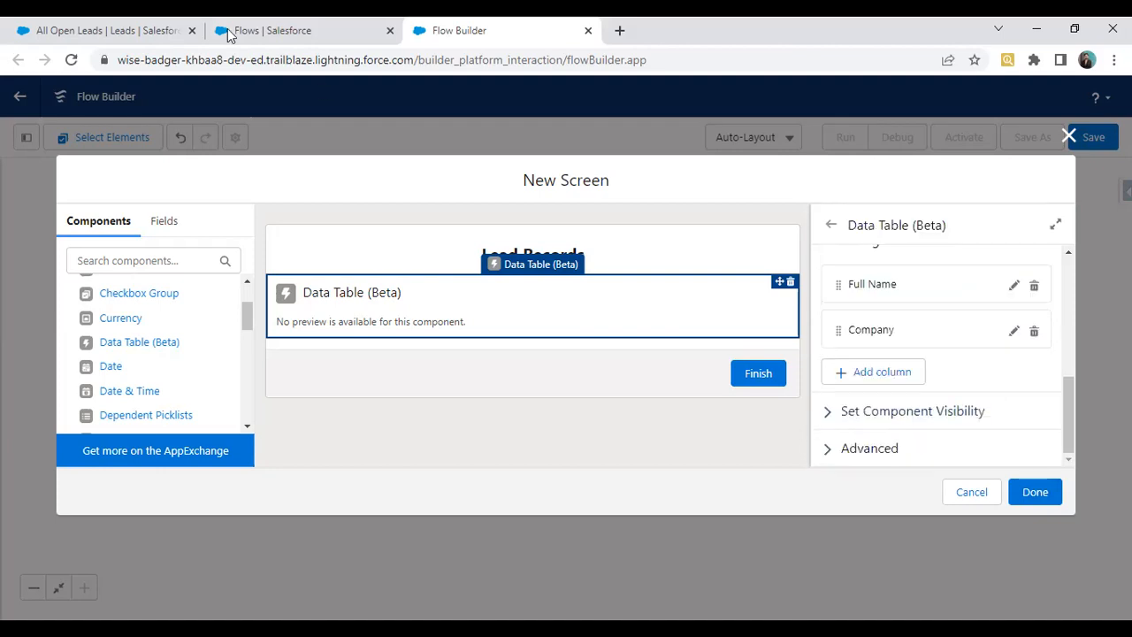
Check the All Open Leads list for the next column and add a data table column with Email as its source field
click(49, 27)
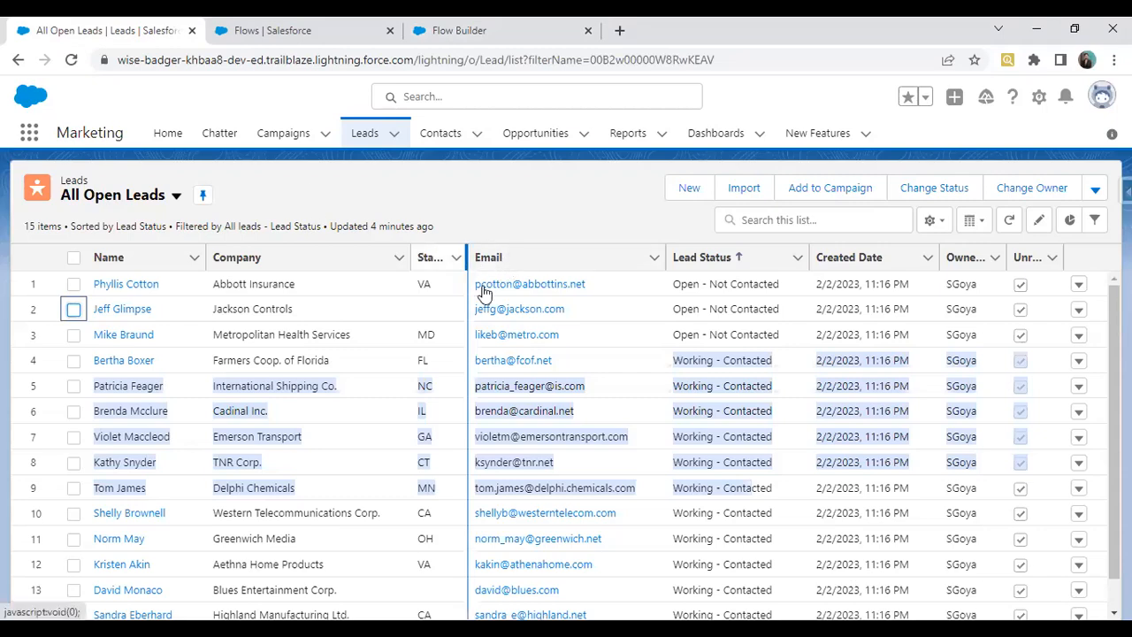
click(456, 28)
click(882, 374)
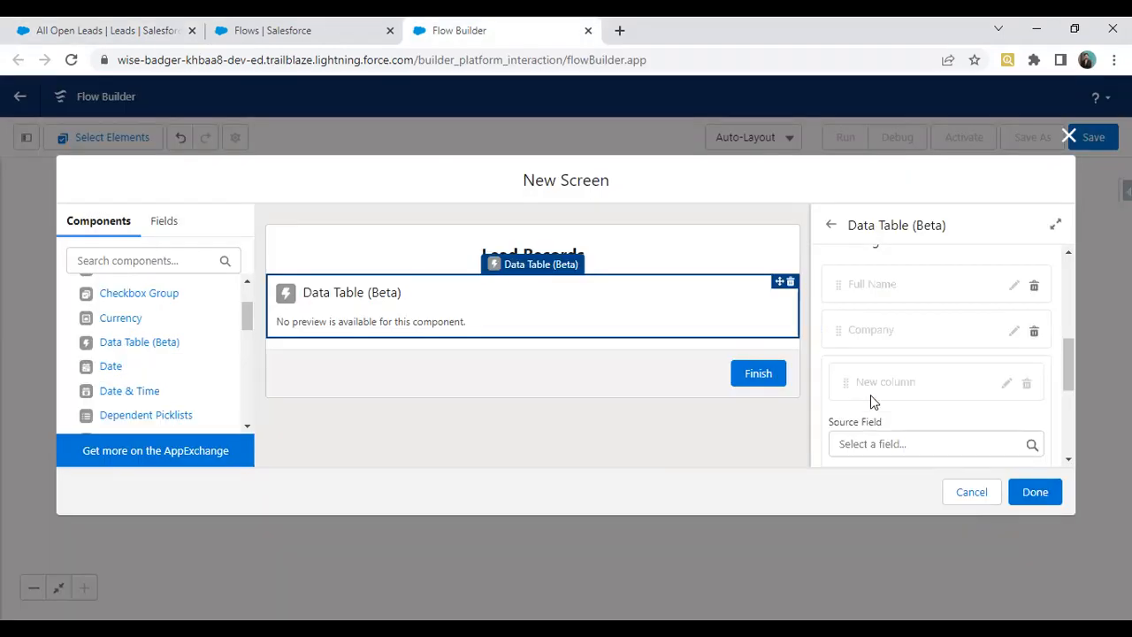
click(881, 443)
text(Email)
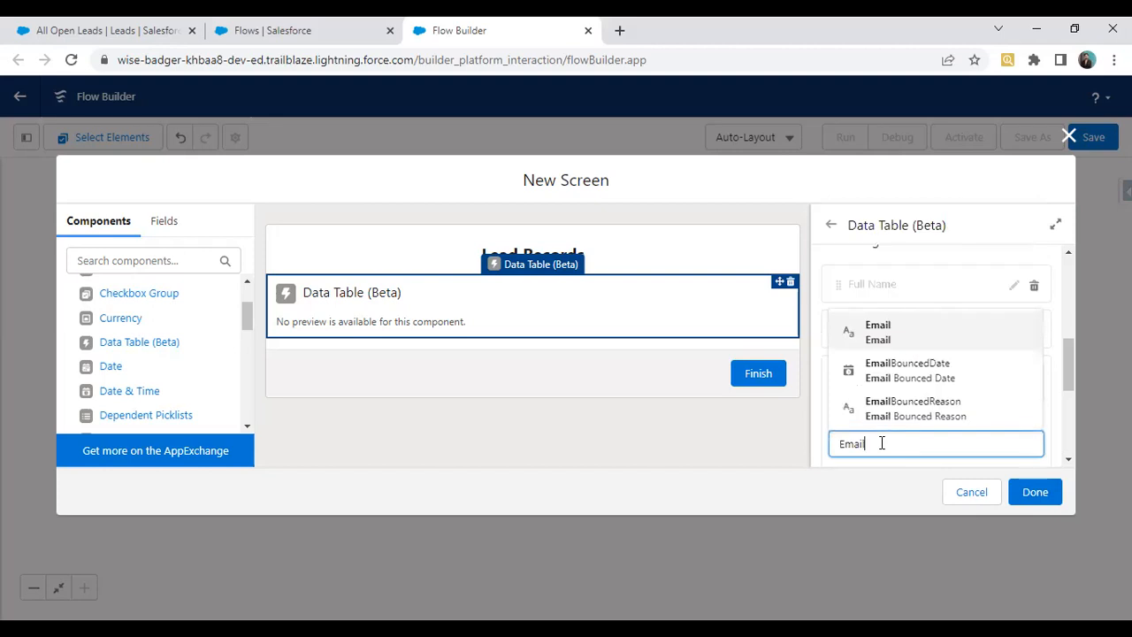
click(876, 334)
scroll(973, 415, down, 2)
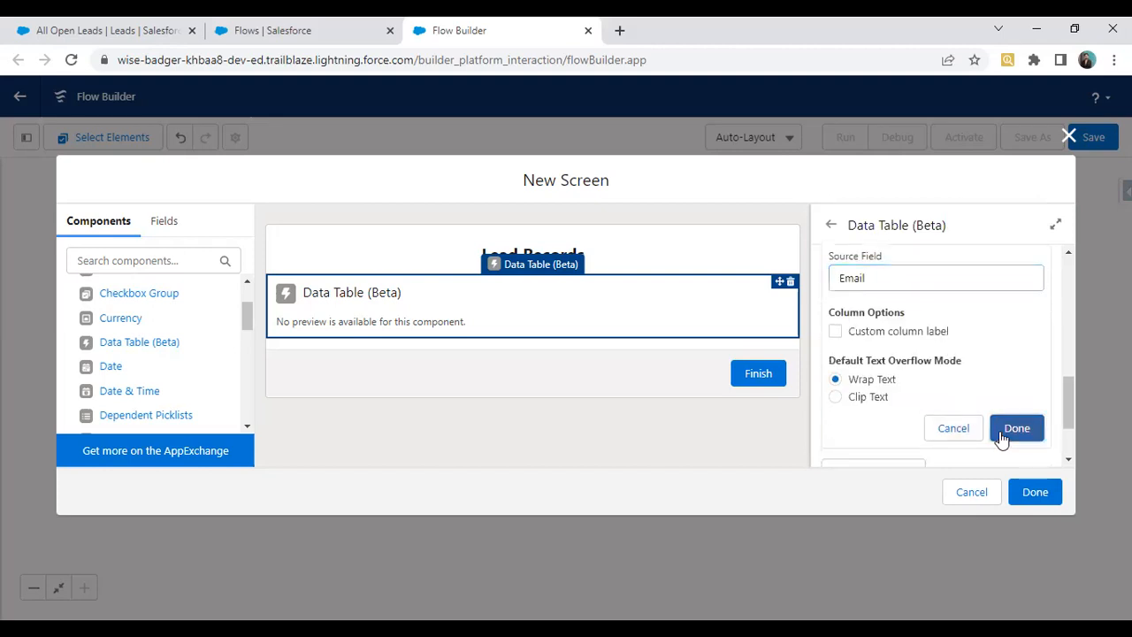
click(999, 435)
Add a fourth data table column with Status as source field and check its heading in the All Open Leads list
click(872, 377)
click(882, 442)
text(Leas)
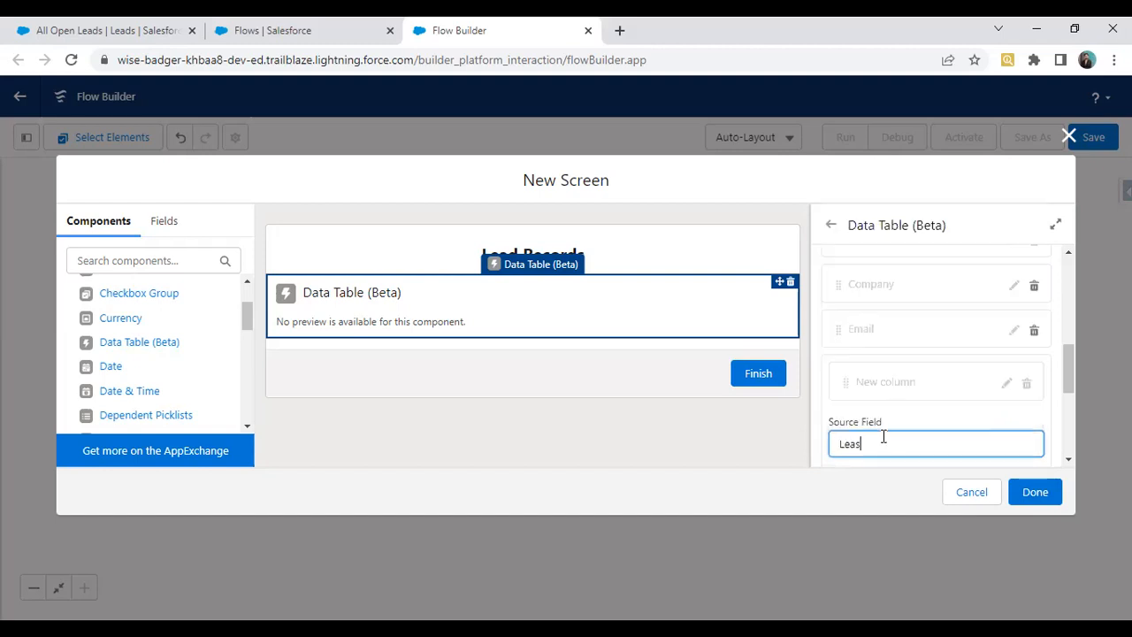
key(BackSpace)
key(BackSpace)
key(BackSpace)
text(sta)
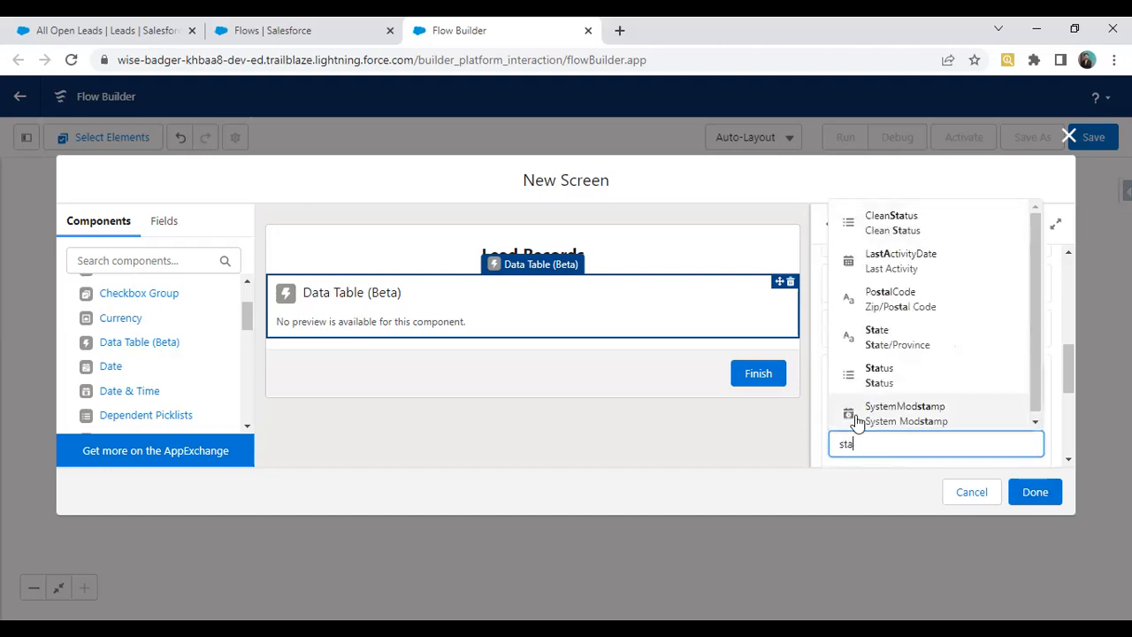
click(874, 389)
scroll(940, 384, down, 2)
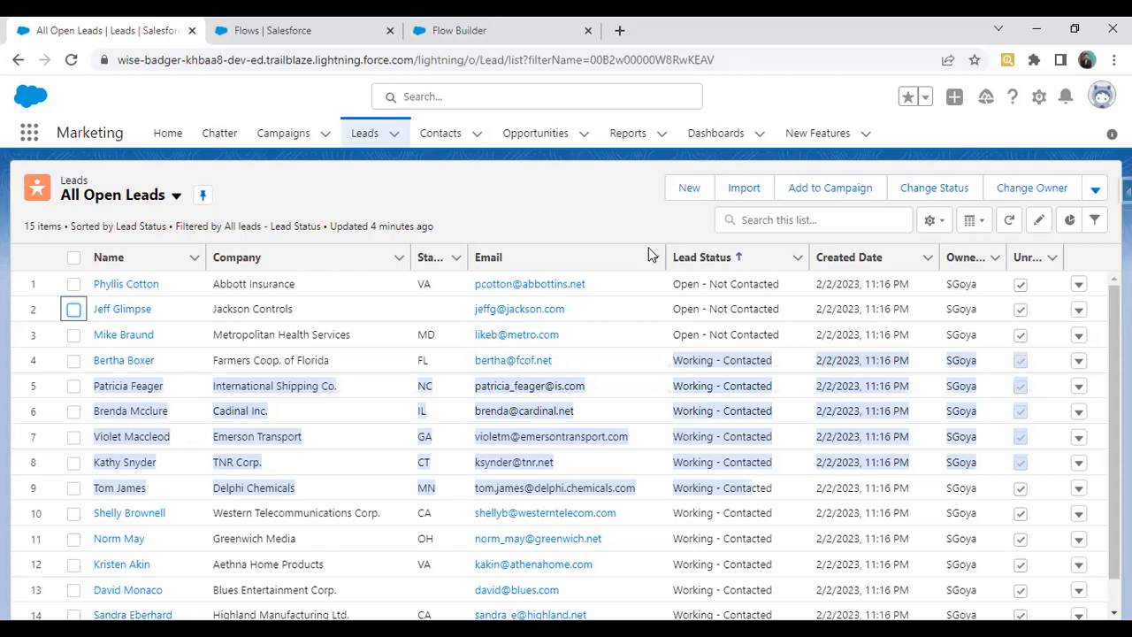
click(447, 30)
scroll(875, 349, down, 1)
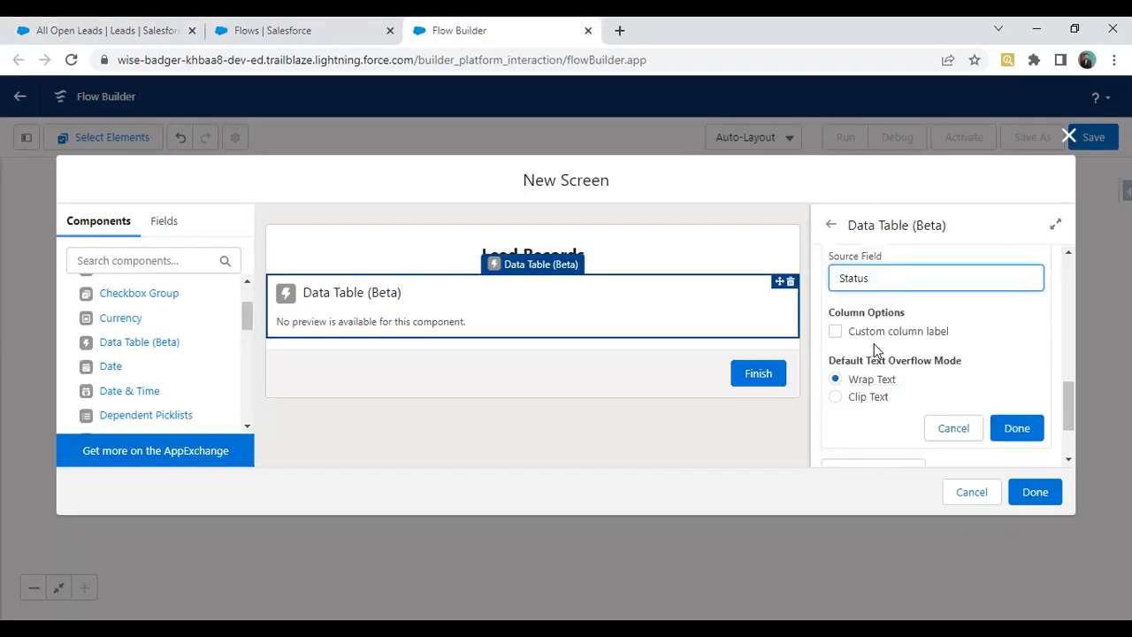
Give the Status column the custom column label Lead Status, keeping Wrap Text as its overflow mode
click(836, 332)
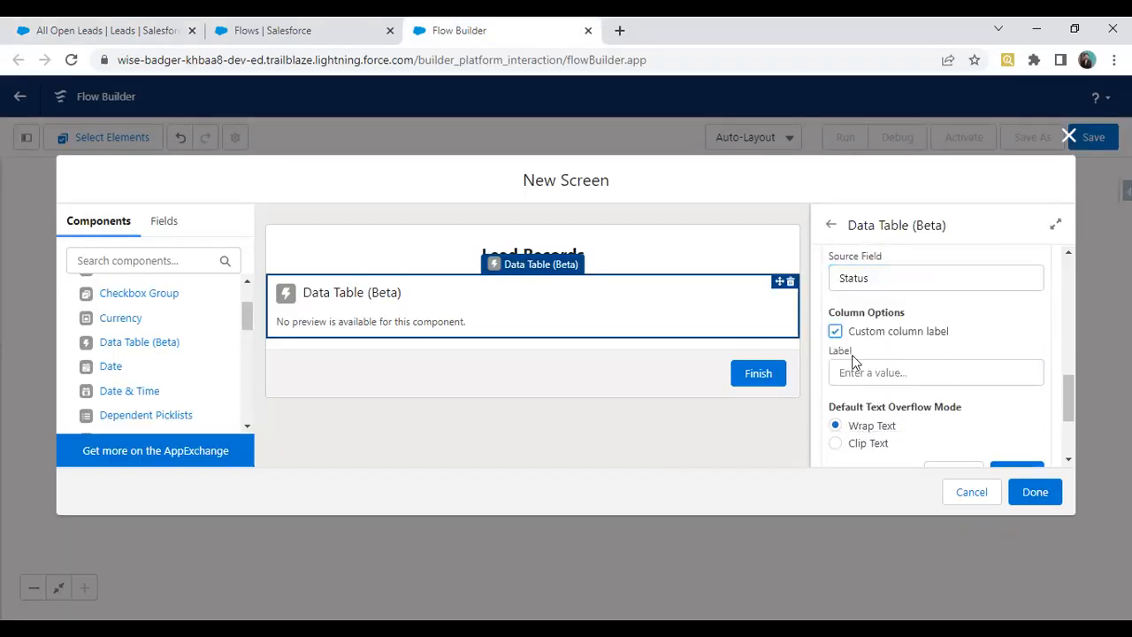
click(879, 371)
text(LEa)
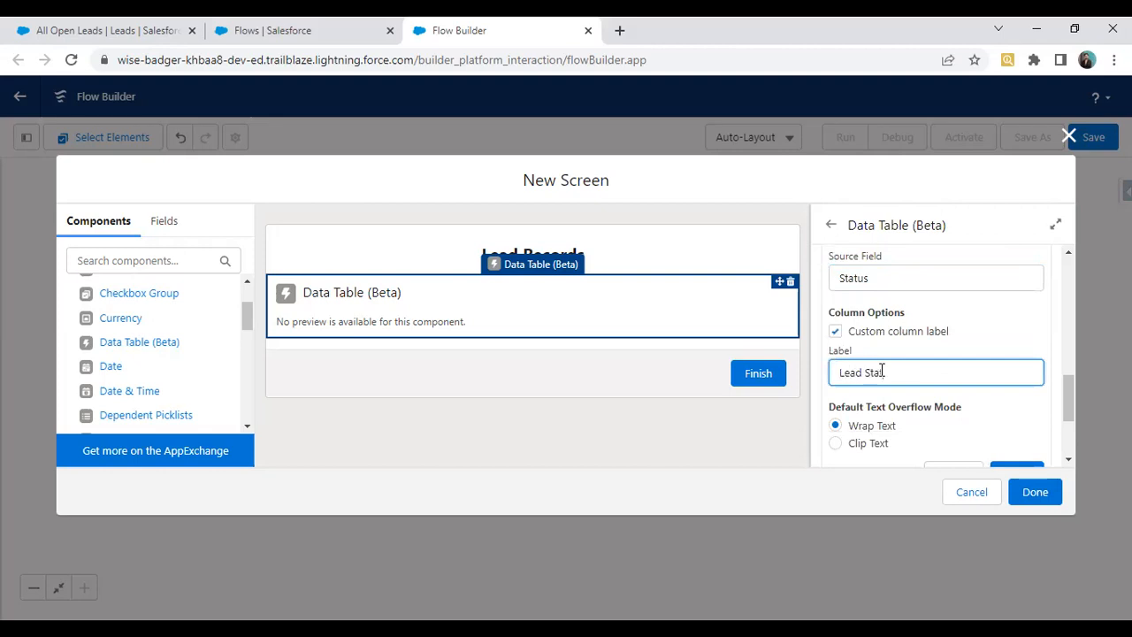
scroll(920, 356, down, 1)
click(1016, 391)
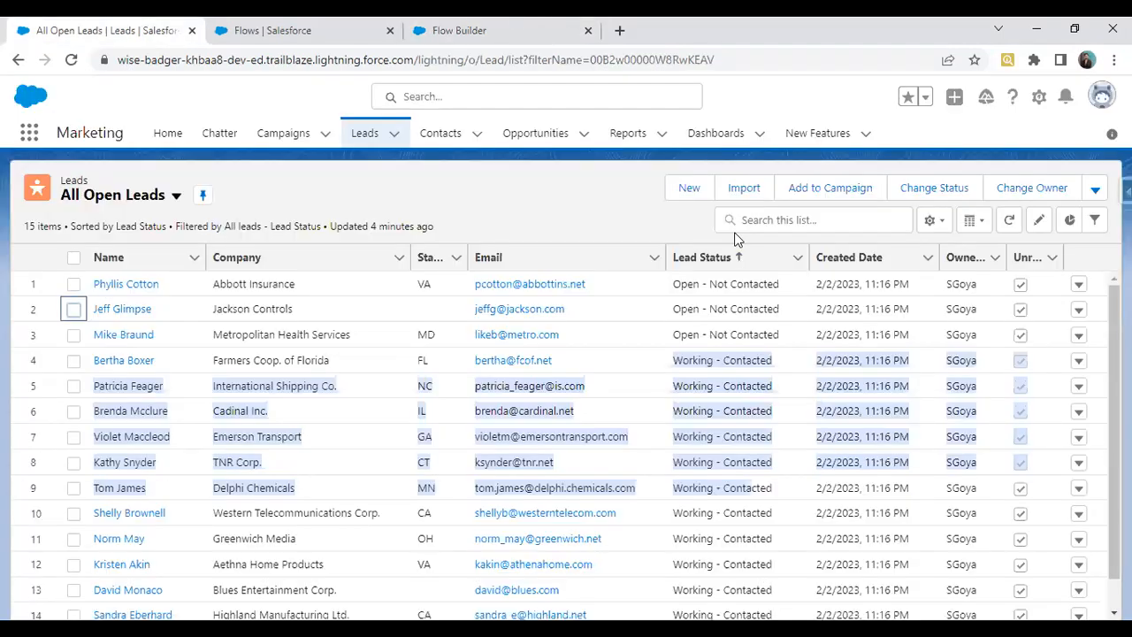
Consult the All Open Leads list and add a fifth data table column with CreatedDate as its source field
click(111, 26)
click(469, 28)
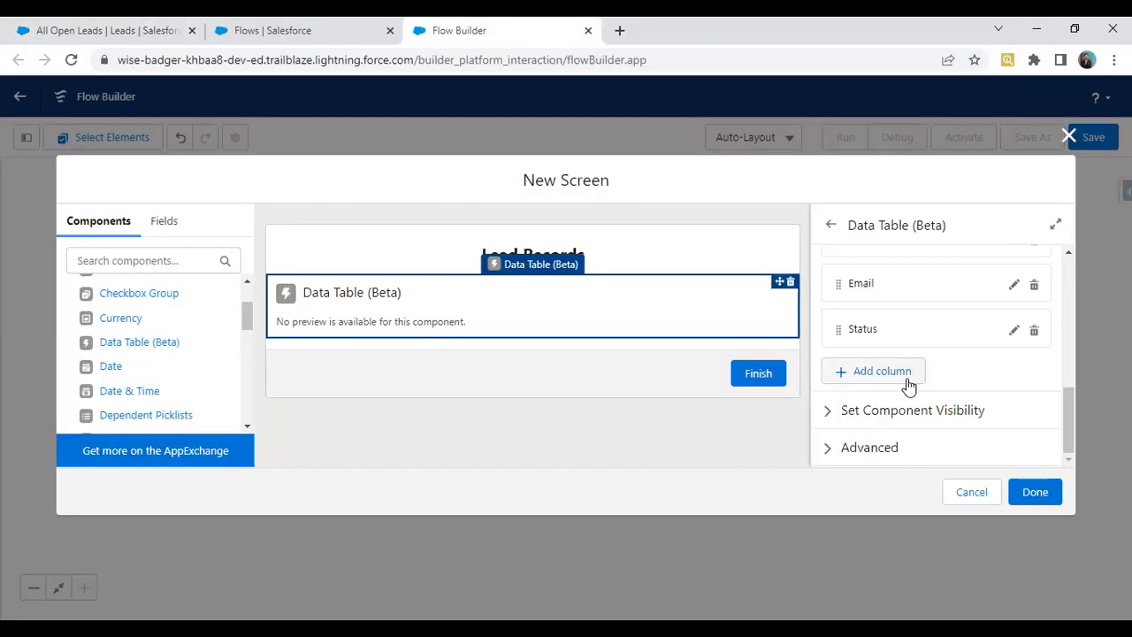
click(872, 371)
click(887, 442)
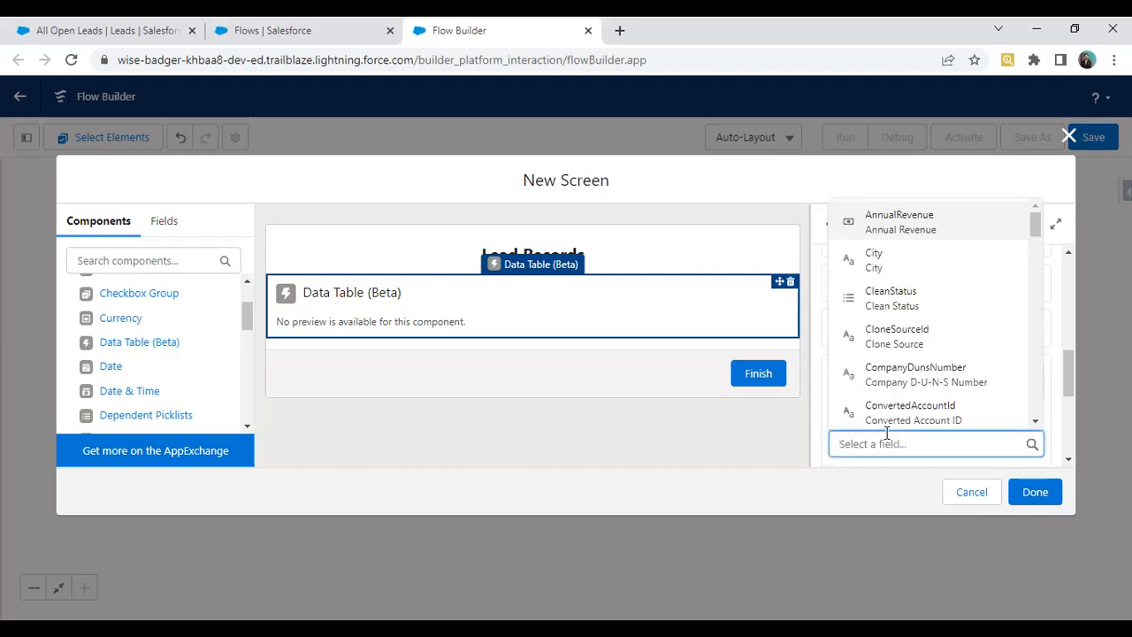
text(Create)
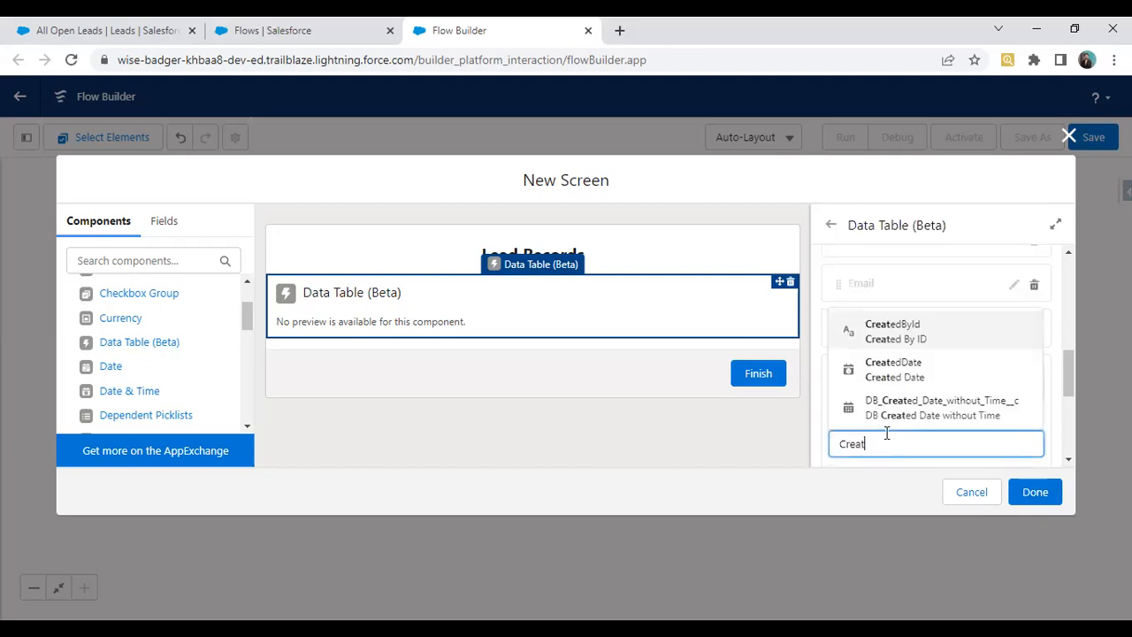
click(884, 365)
scroll(948, 419, down, 2)
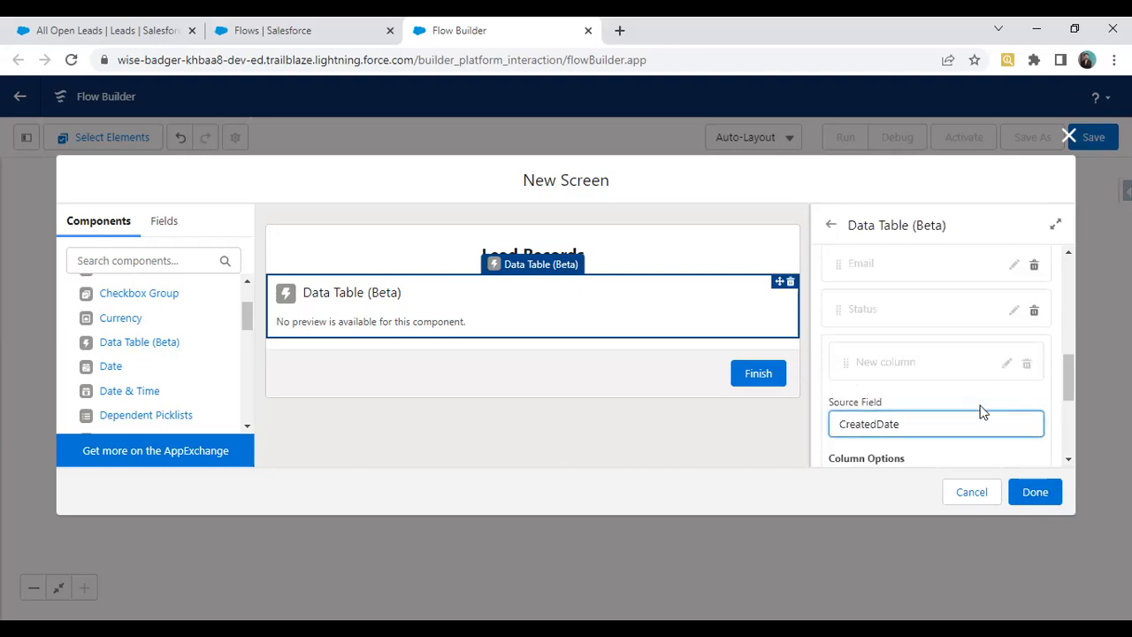
Give the CreatedDate column the custom label Created Date and review the configured columns
click(836, 330)
click(872, 373)
text(Created Date)
scroll(1048, 403, down, 2)
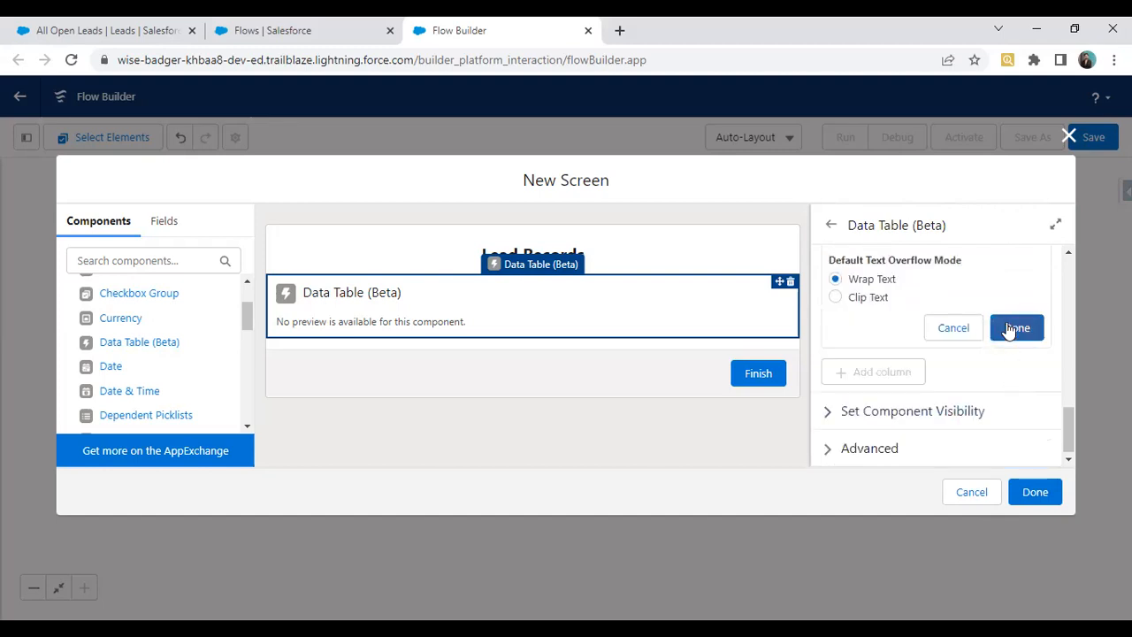
click(1002, 331)
scroll(885, 323, up, 2)
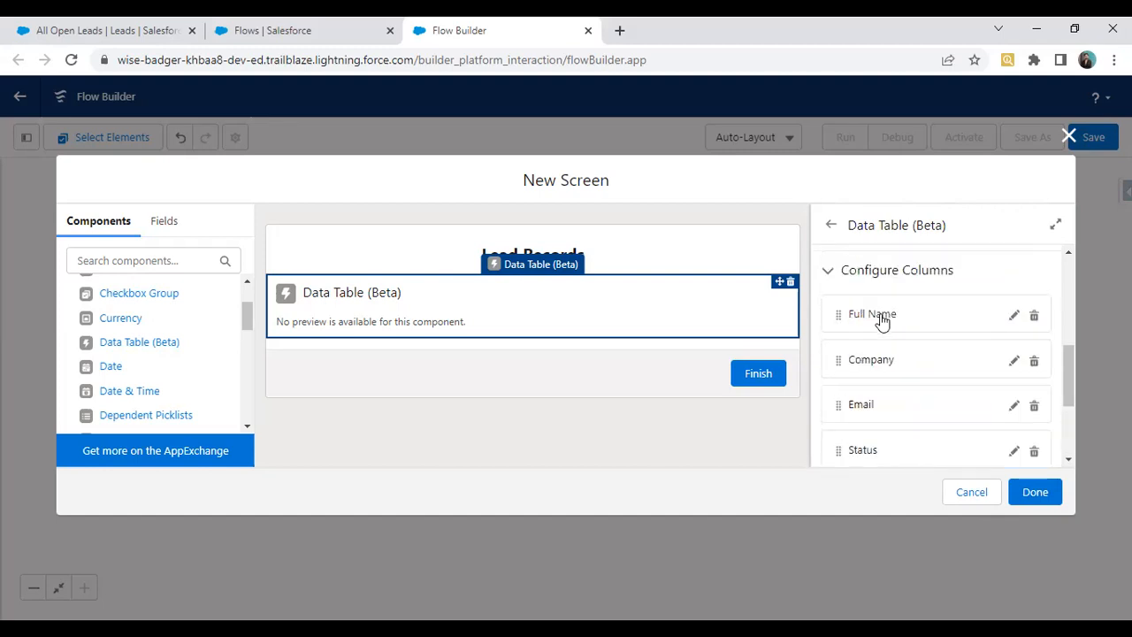
scroll(869, 398, down, 2)
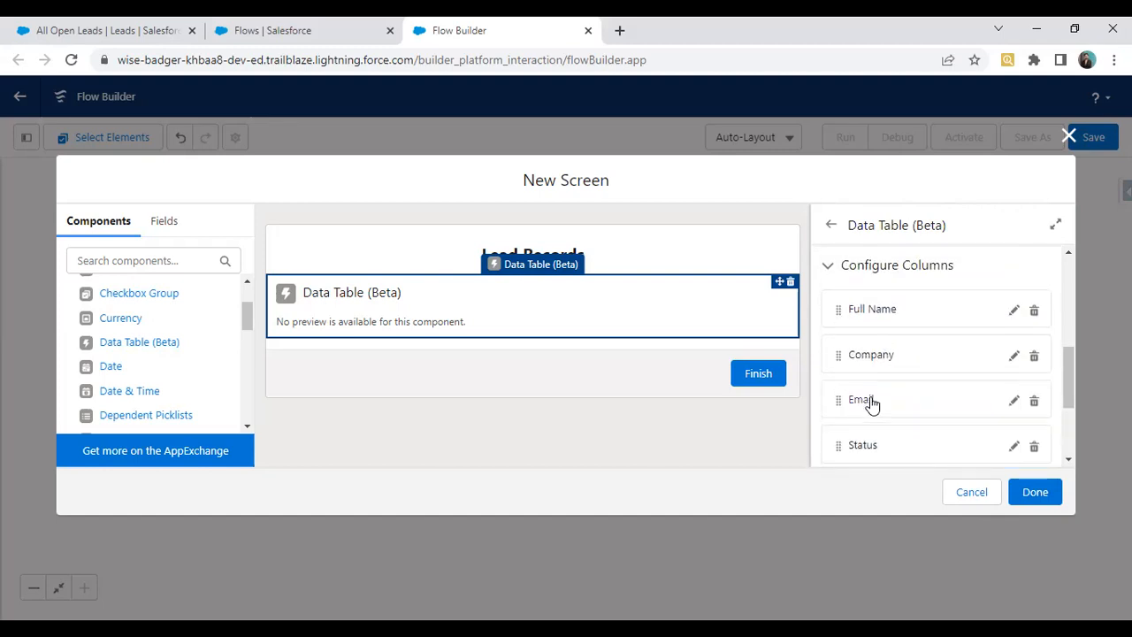
Finish the new screen, save the flow with the label Lead Display Flow, and run it
scroll(889, 397, down, 2)
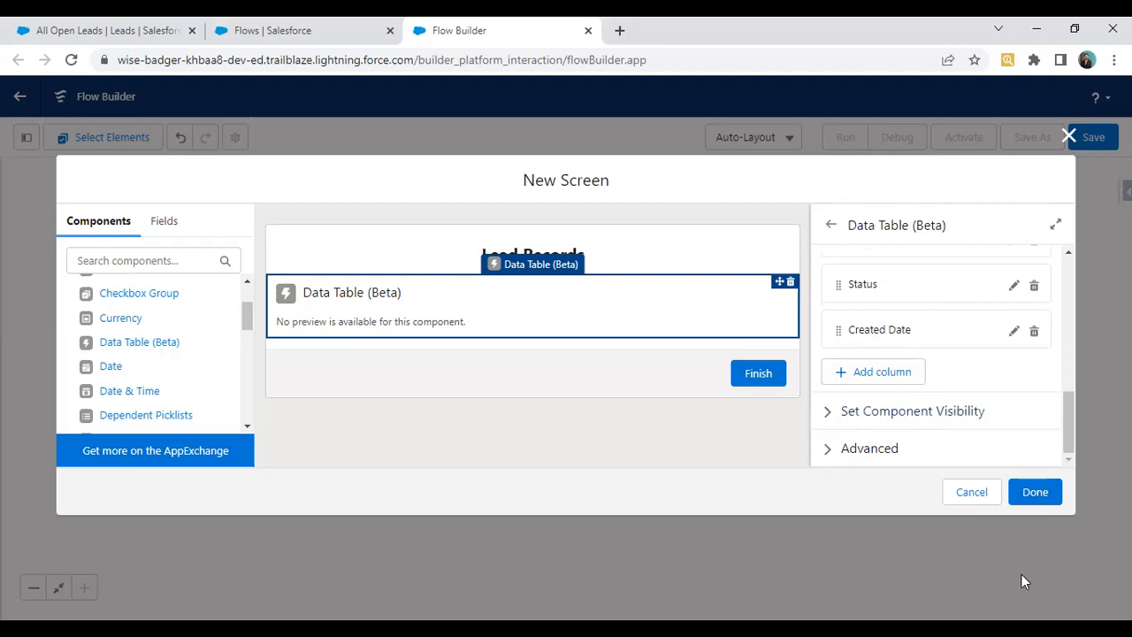
click(1036, 493)
click(1088, 141)
click(308, 291)
text(Lead Display Flow)
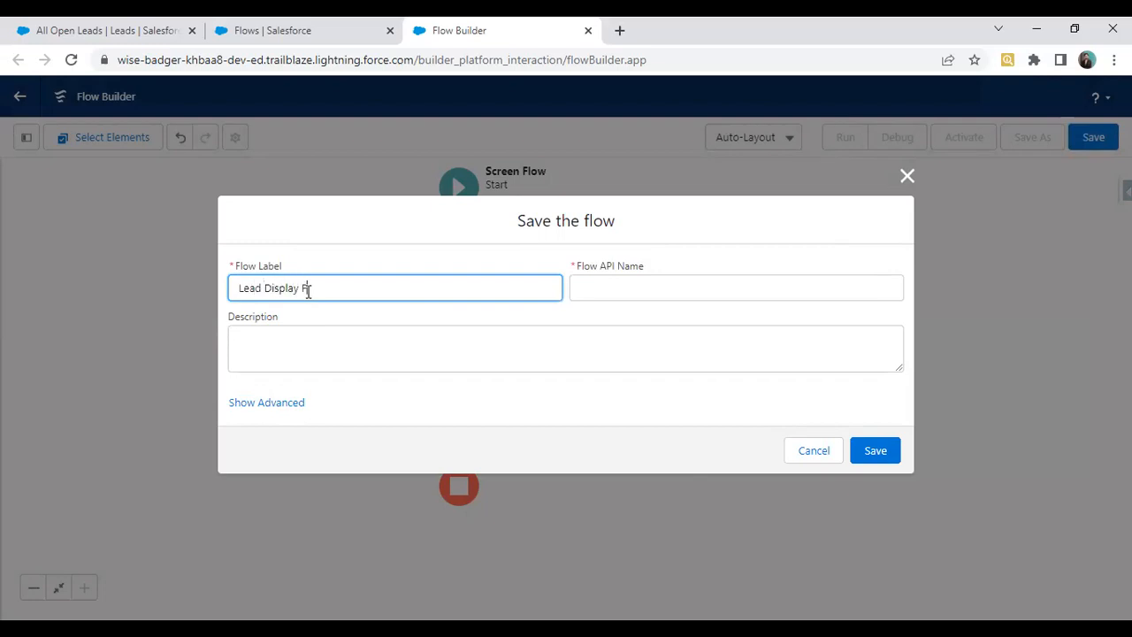
key(Tab)
click(872, 456)
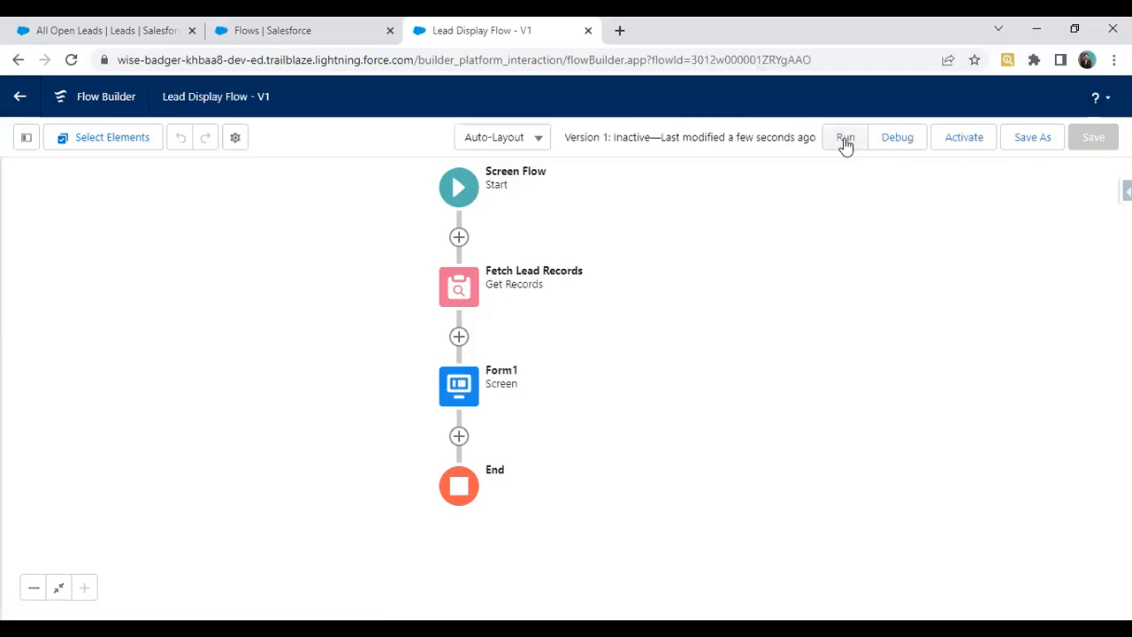
click(844, 140)
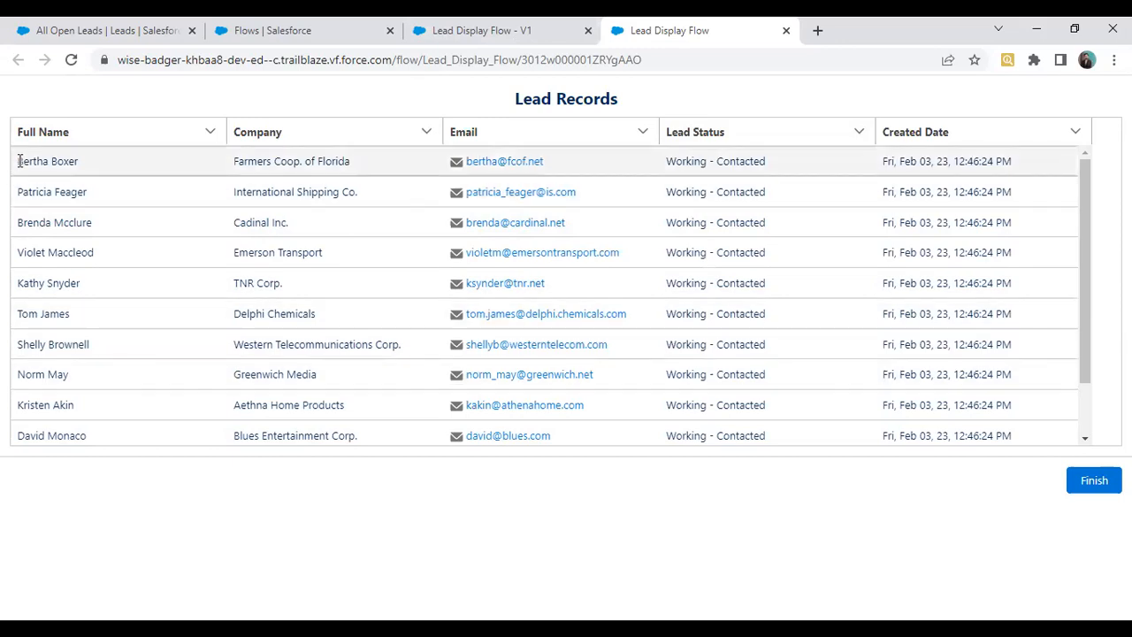
Set the row selection mode of the Form1 screen's data table to Single and save the flow
click(520, 27)
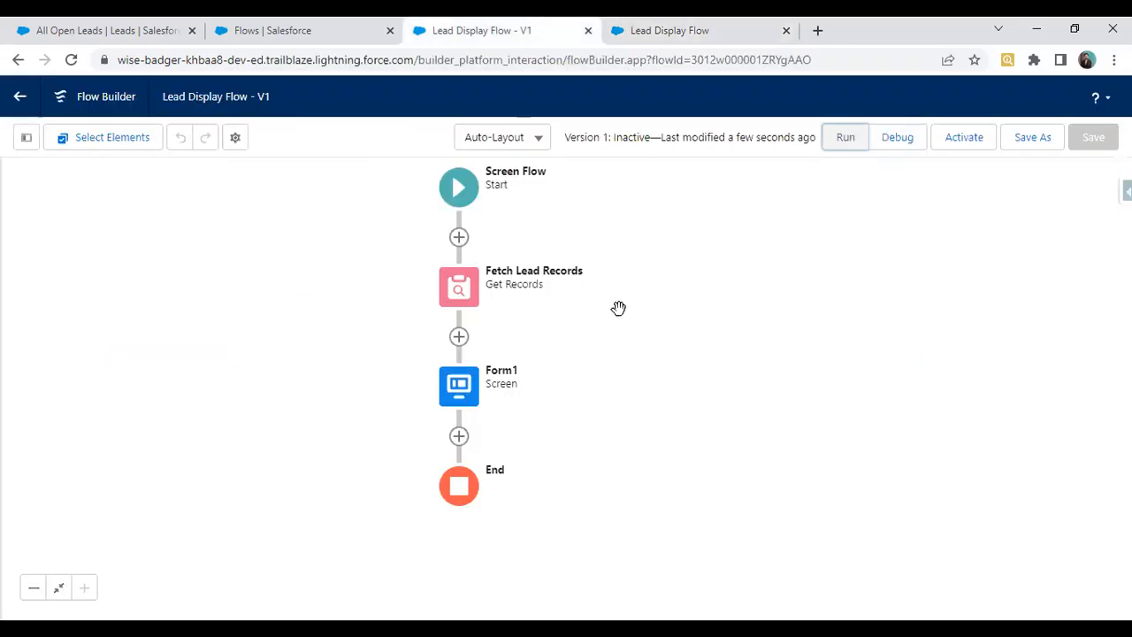
double_click(456, 389)
click(442, 311)
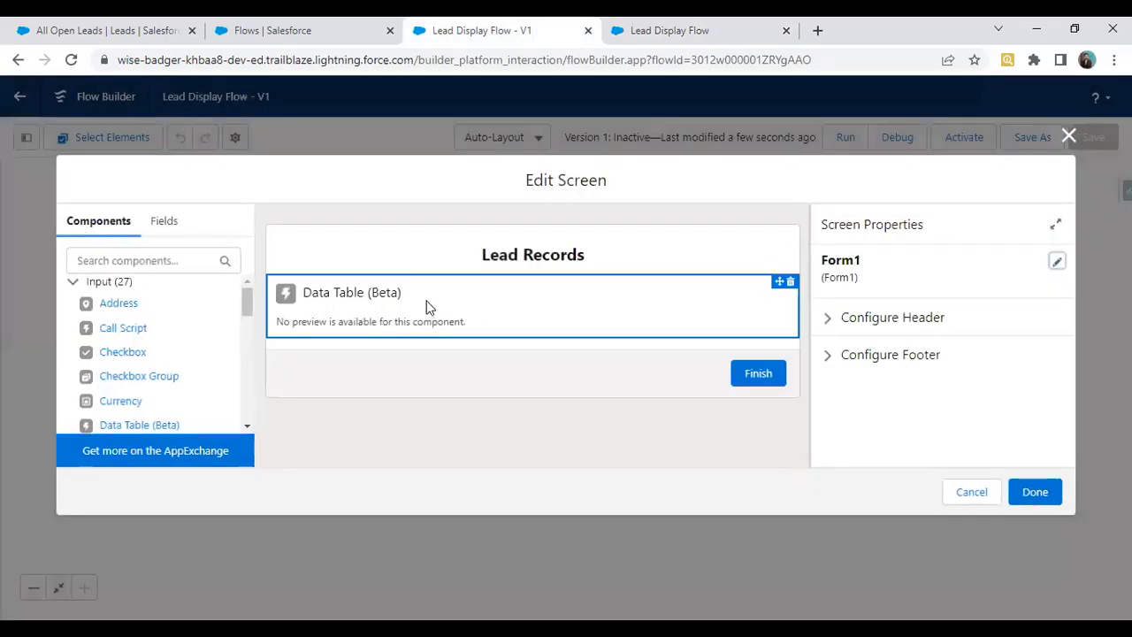
scroll(892, 330, down, 3)
click(829, 352)
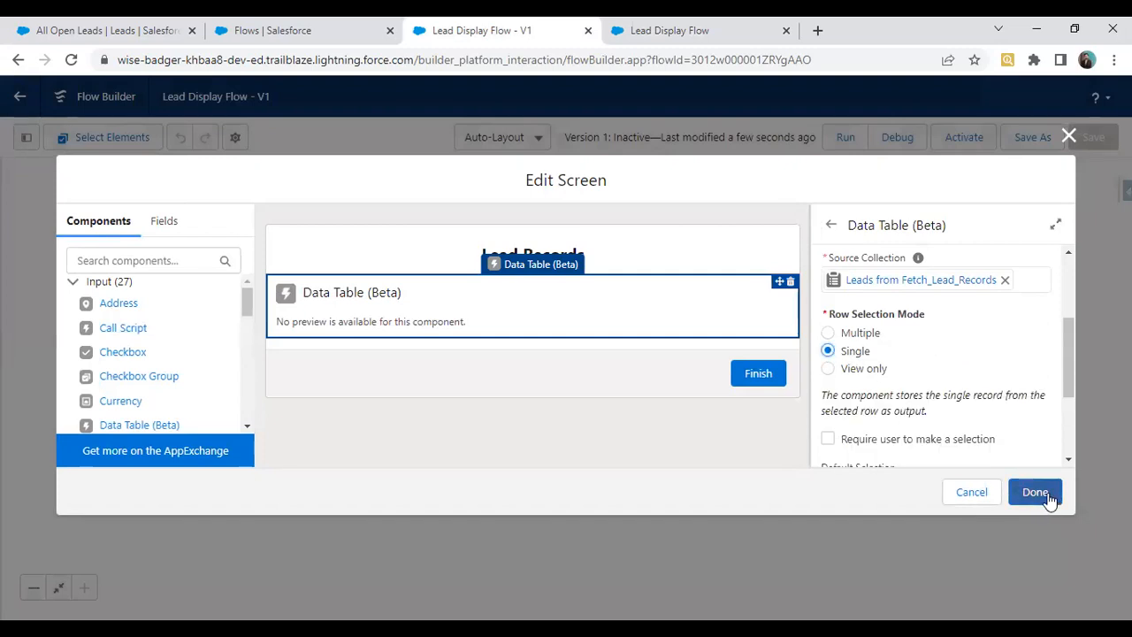
click(1034, 493)
click(1091, 137)
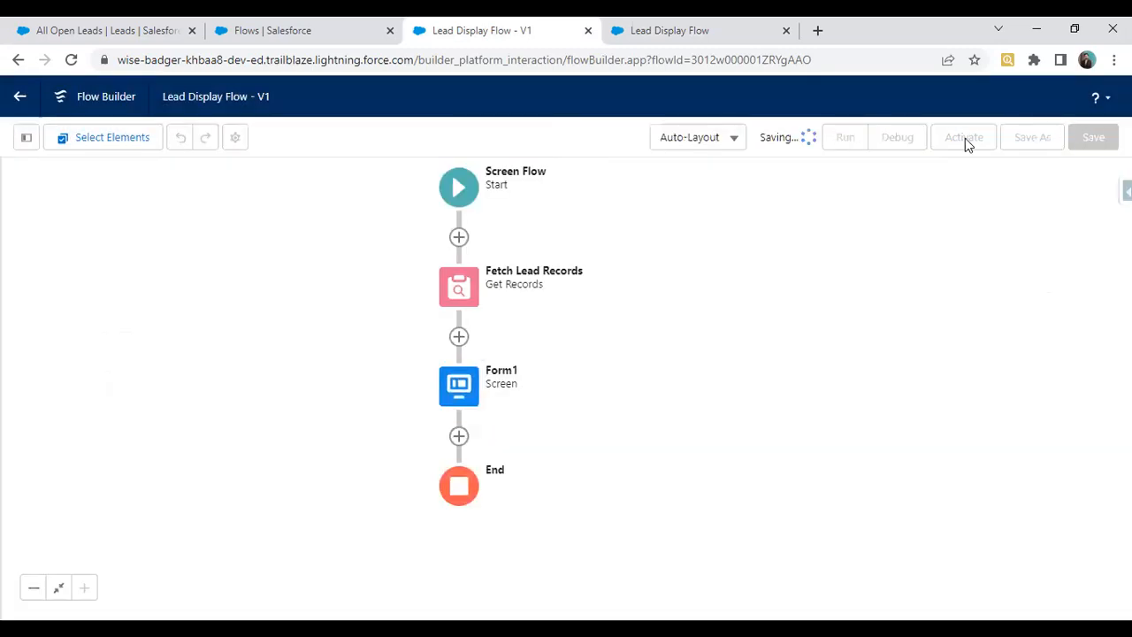
Run the flow in place of the earlier preview and test selecting individual lead rows one at a time
click(844, 138)
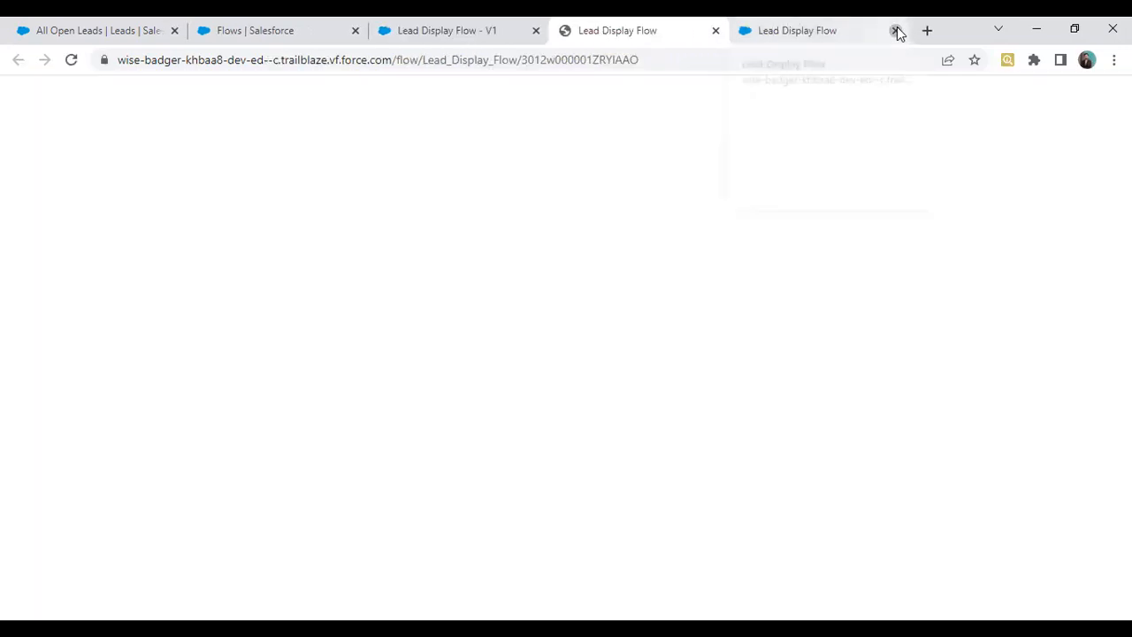
click(896, 31)
click(25, 193)
click(23, 224)
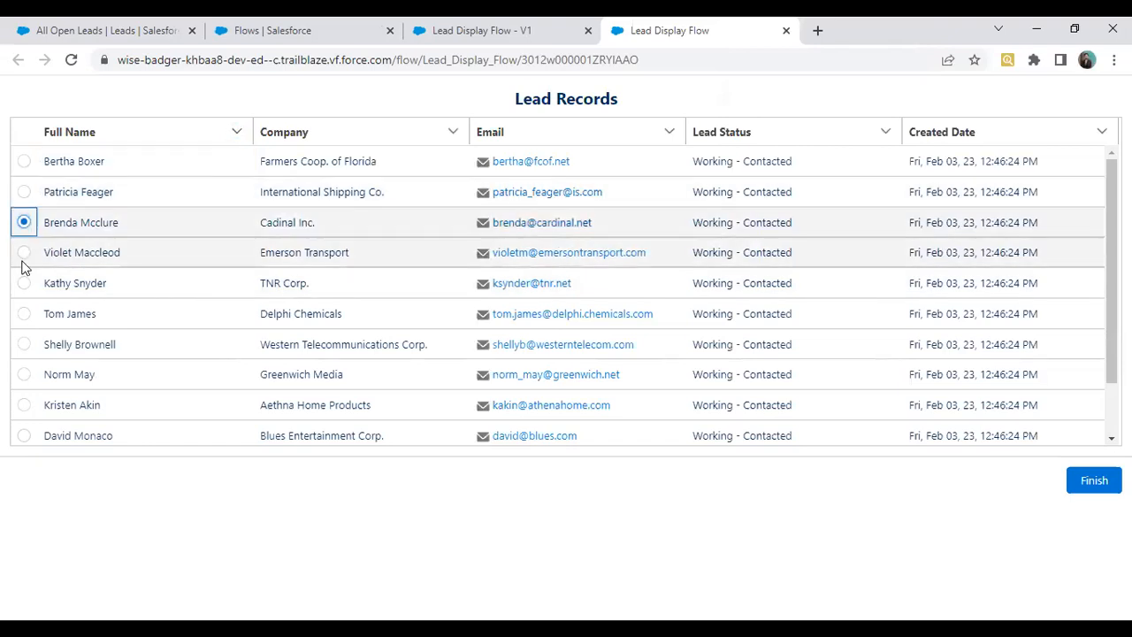
click(23, 313)
click(786, 31)
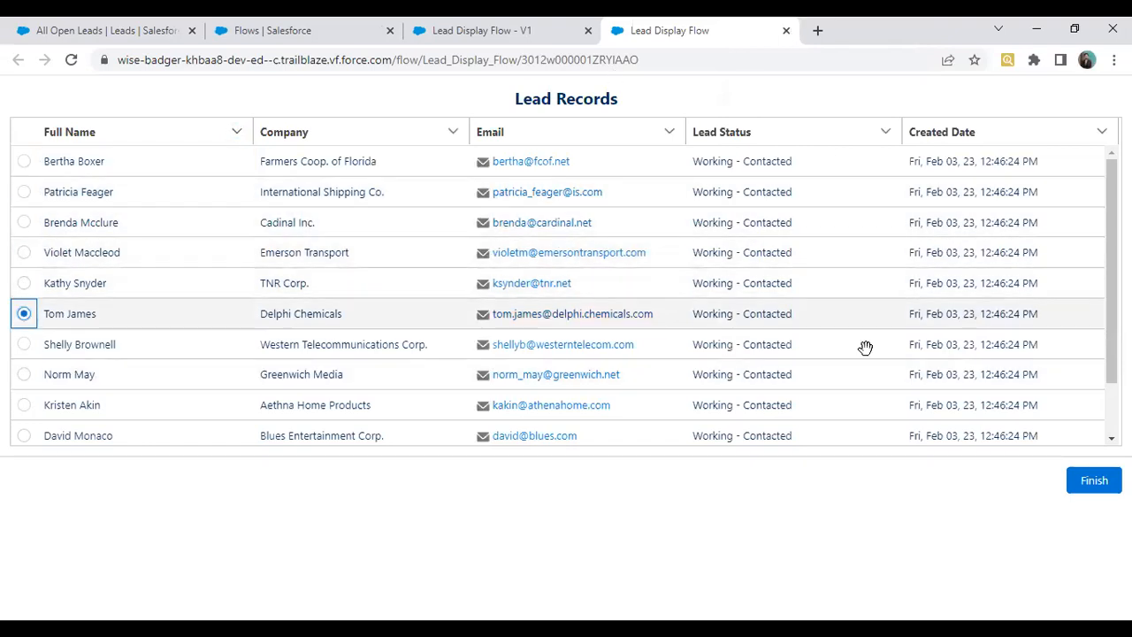
Set the row selection mode of the Form1 screen's data table to Multiple and save the flow
double_click(484, 390)
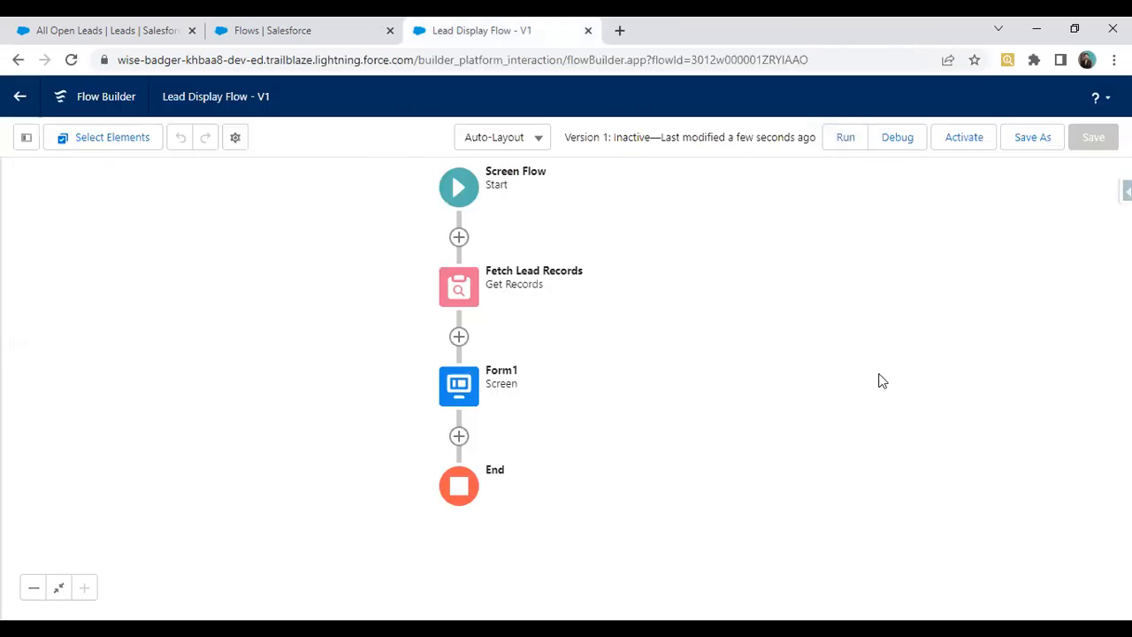
click(420, 308)
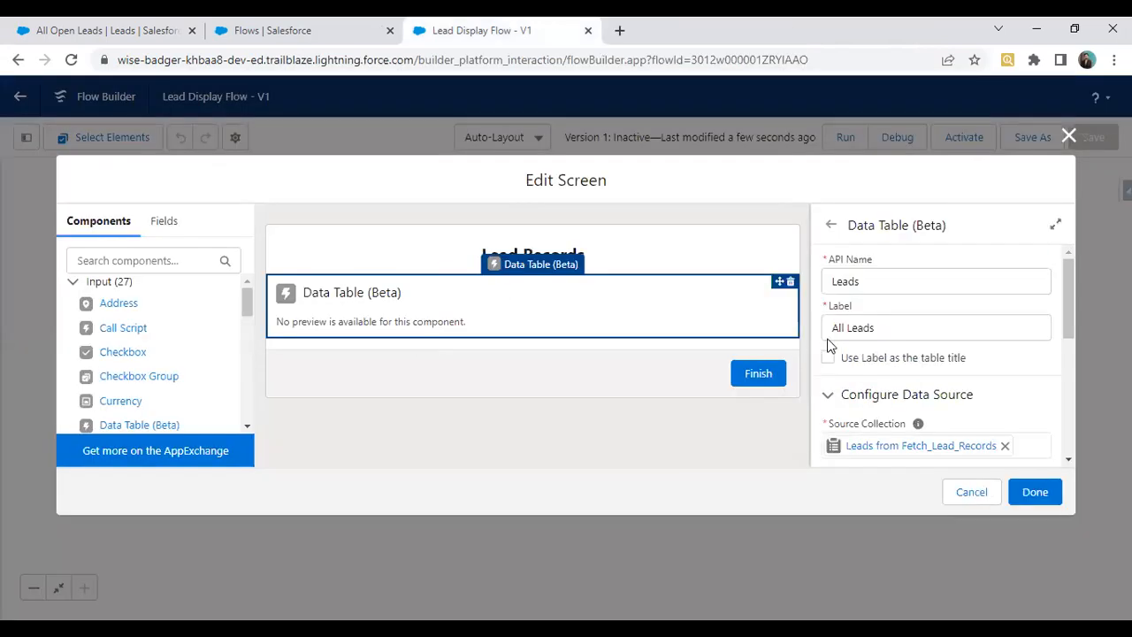
scroll(928, 397, down, 2)
click(1035, 492)
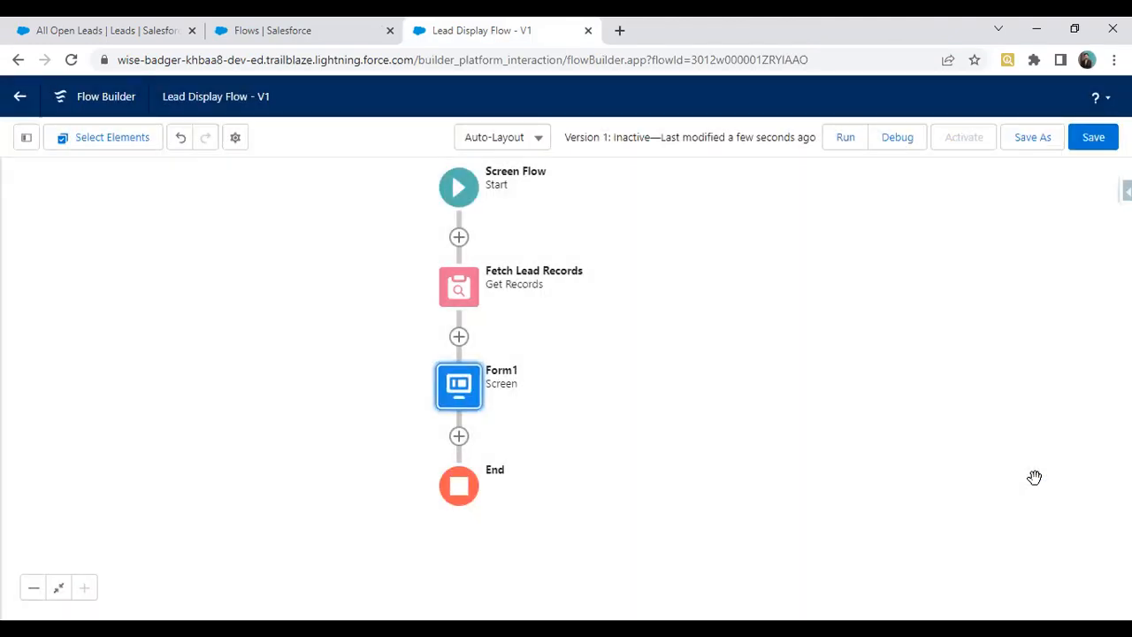
click(1090, 140)
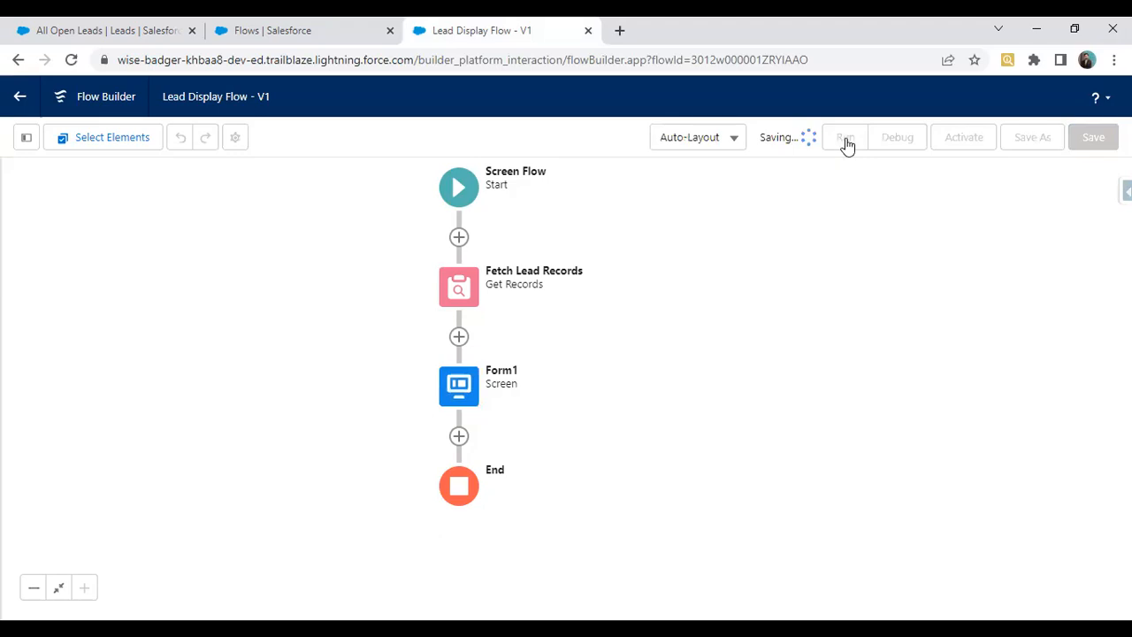
Run the flow and test selecting and deselecting several of the first three lead rows
click(846, 144)
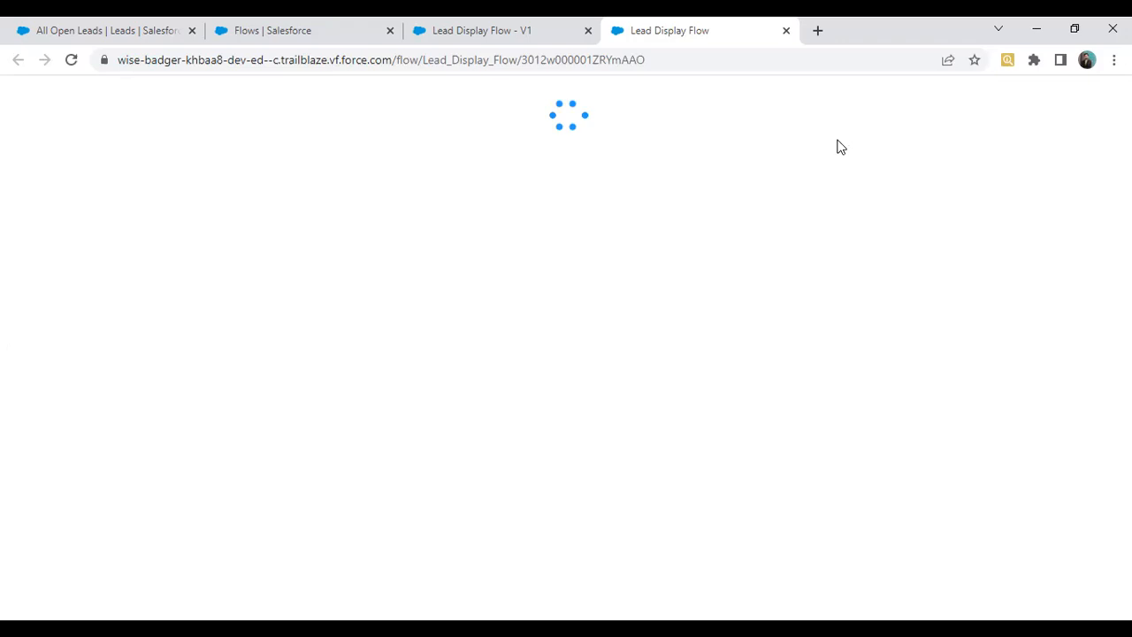
click(23, 163)
click(24, 193)
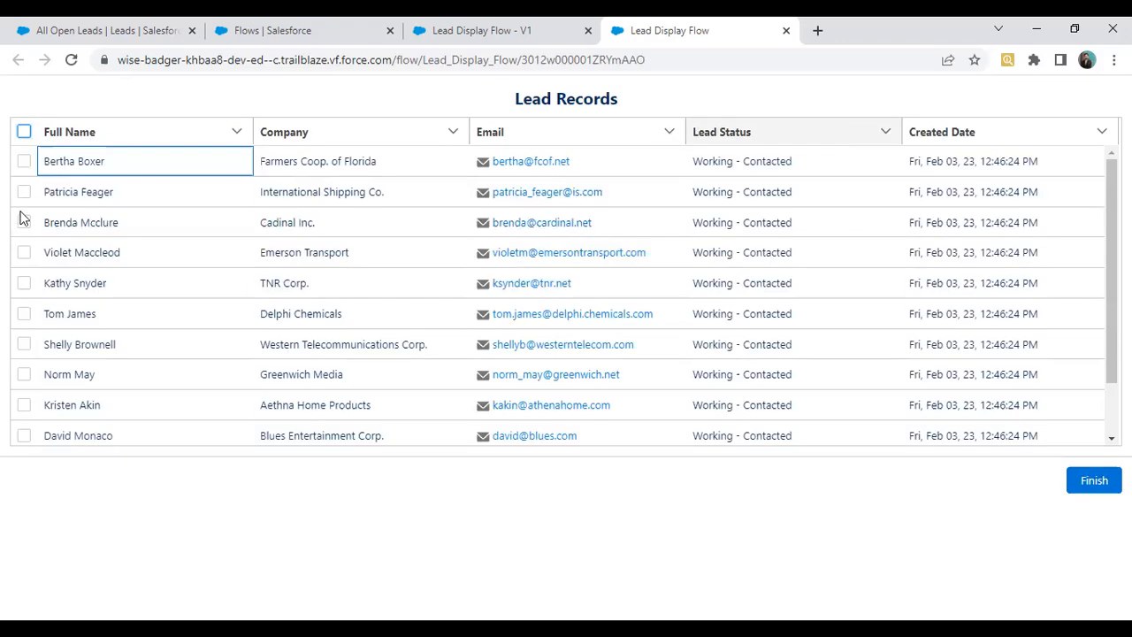
click(22, 220)
click(24, 162)
click(24, 190)
click(23, 219)
click(24, 193)
click(25, 162)
click(24, 190)
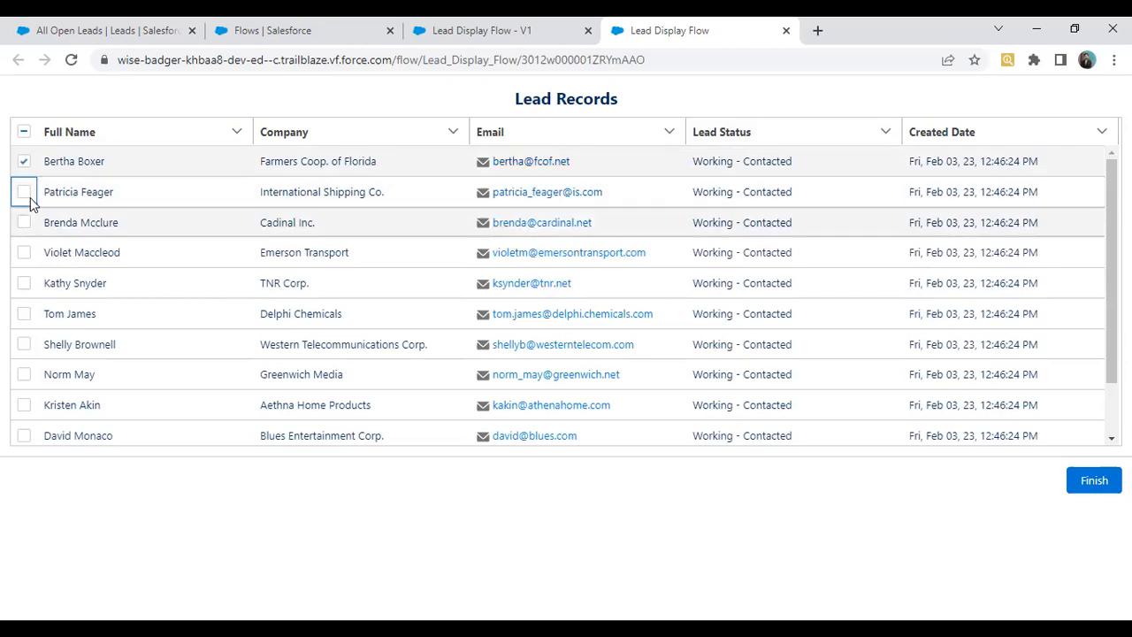
click(24, 162)
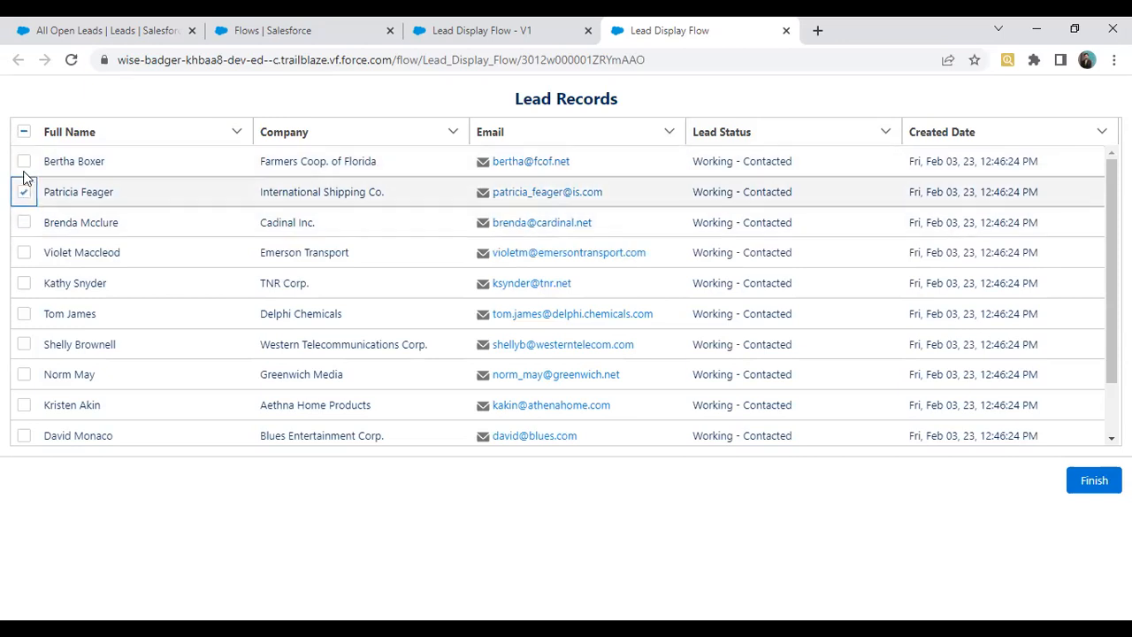
click(24, 164)
click(23, 192)
click(24, 221)
click(26, 192)
click(26, 219)
click(25, 191)
click(24, 161)
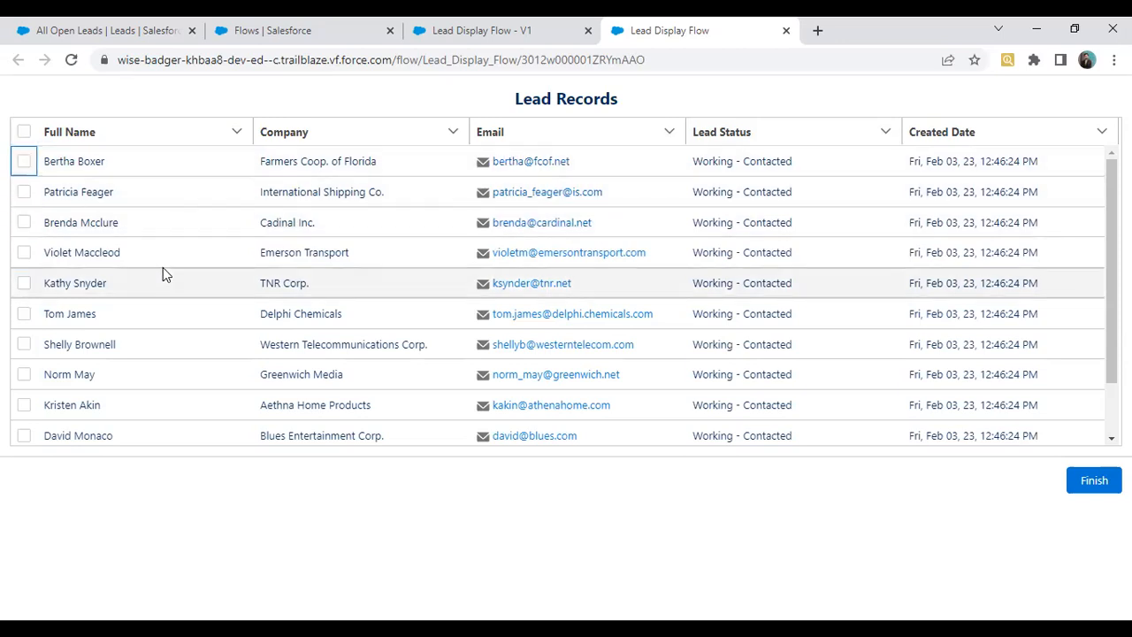